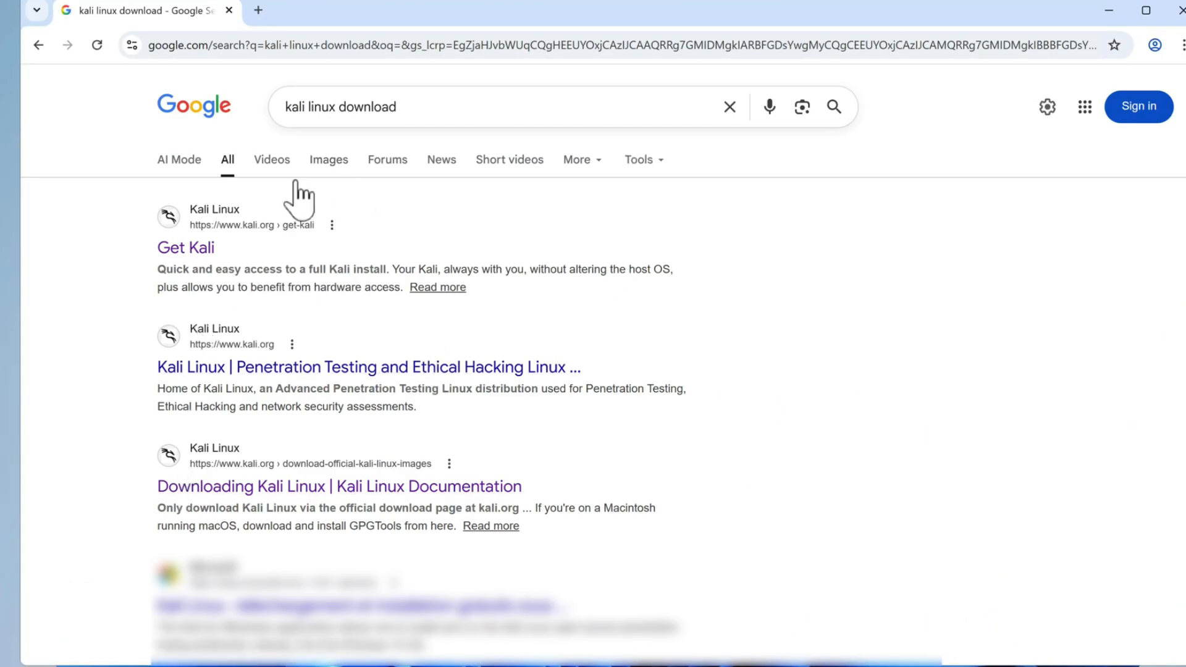
Download the recommended x86_64 Kali Linux 2025.4 Installer image from the official Get Kali page.
left_click(195, 247)
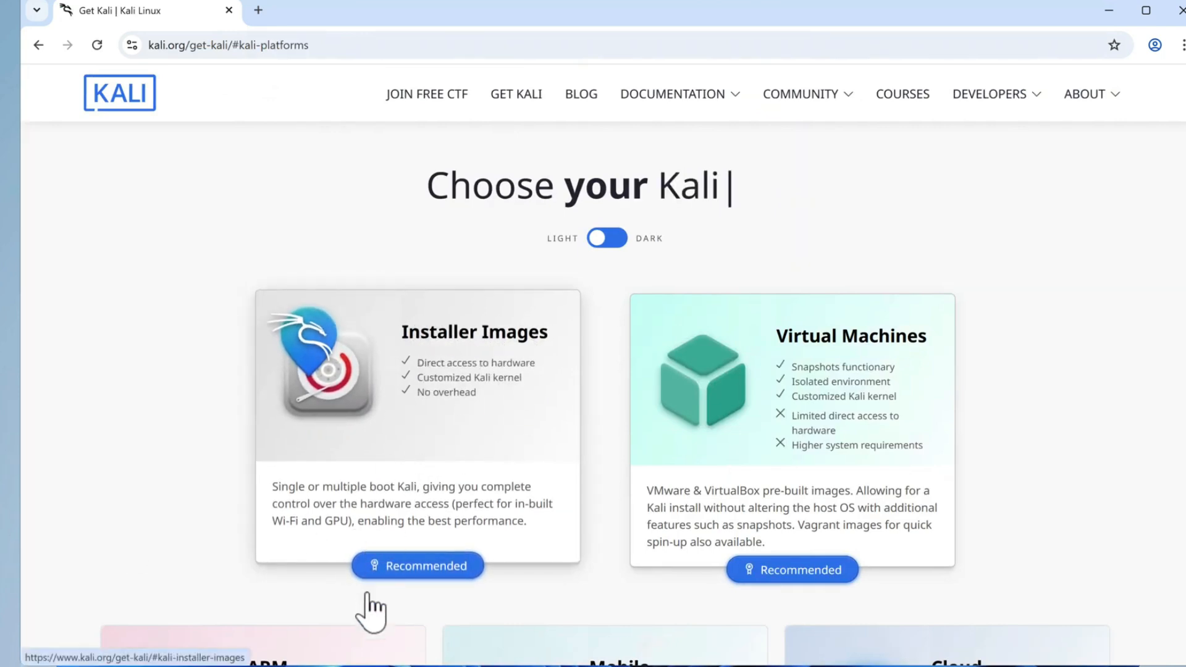
left_click(428, 572)
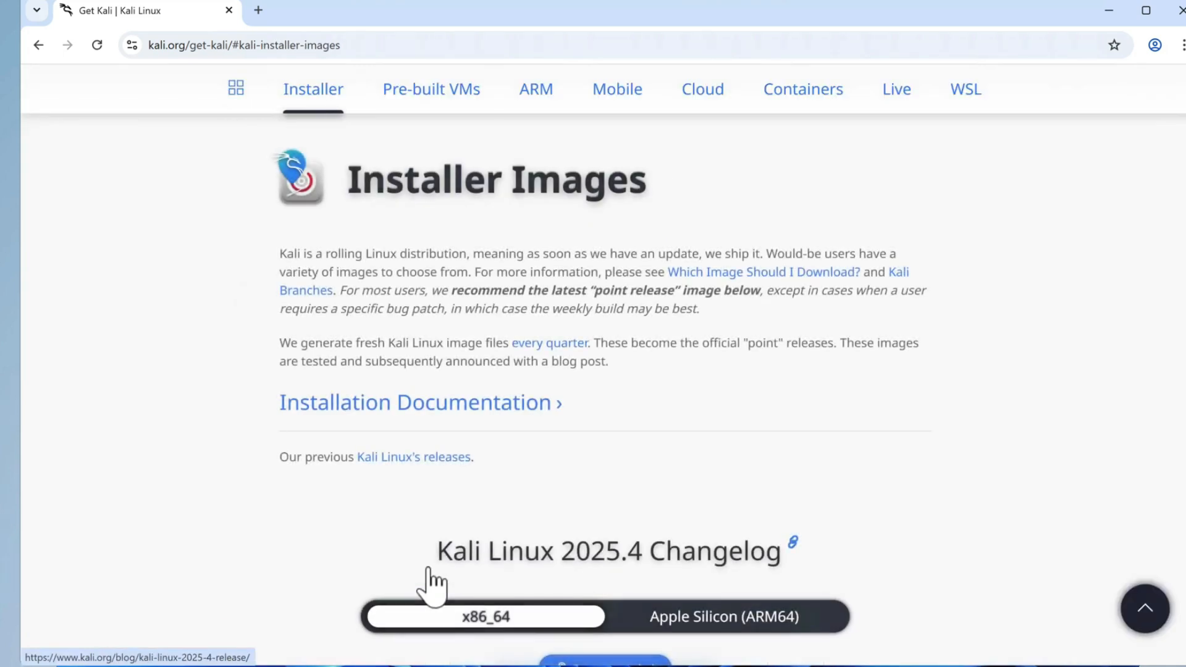
scroll(556, 429, "down", 5)
scroll(543, 273, "up", 1)
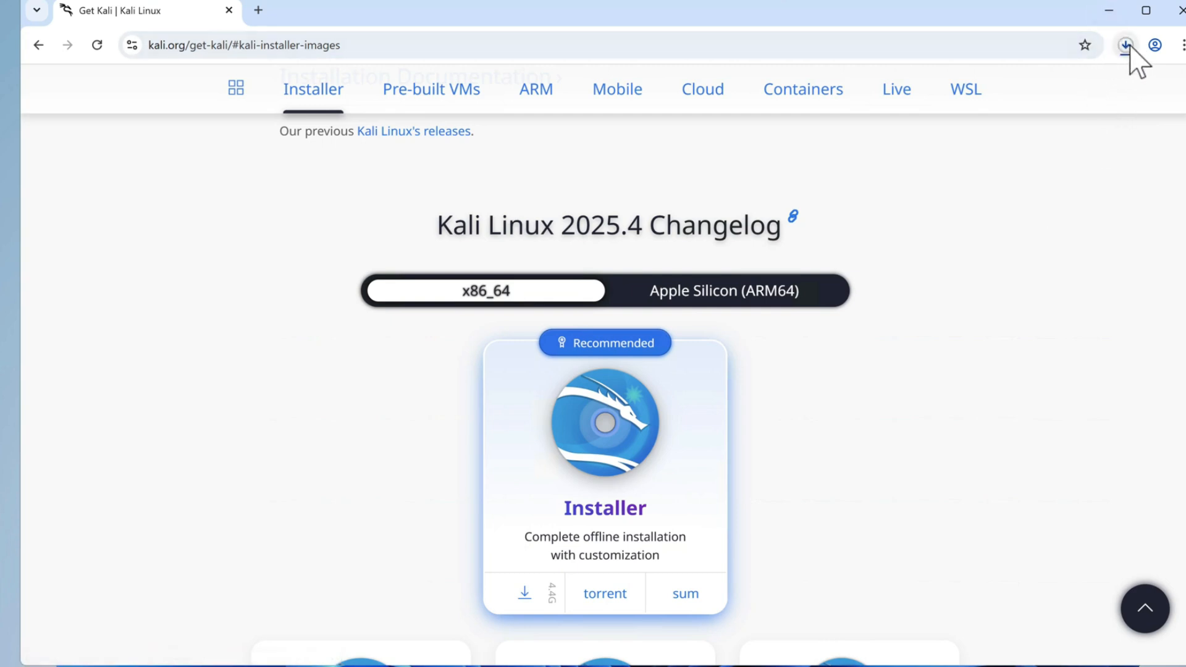
Find the Rufus website in a new tab, download rufus-4.13.exe for Windows x64, and close the browser.
left_click(258, 10)
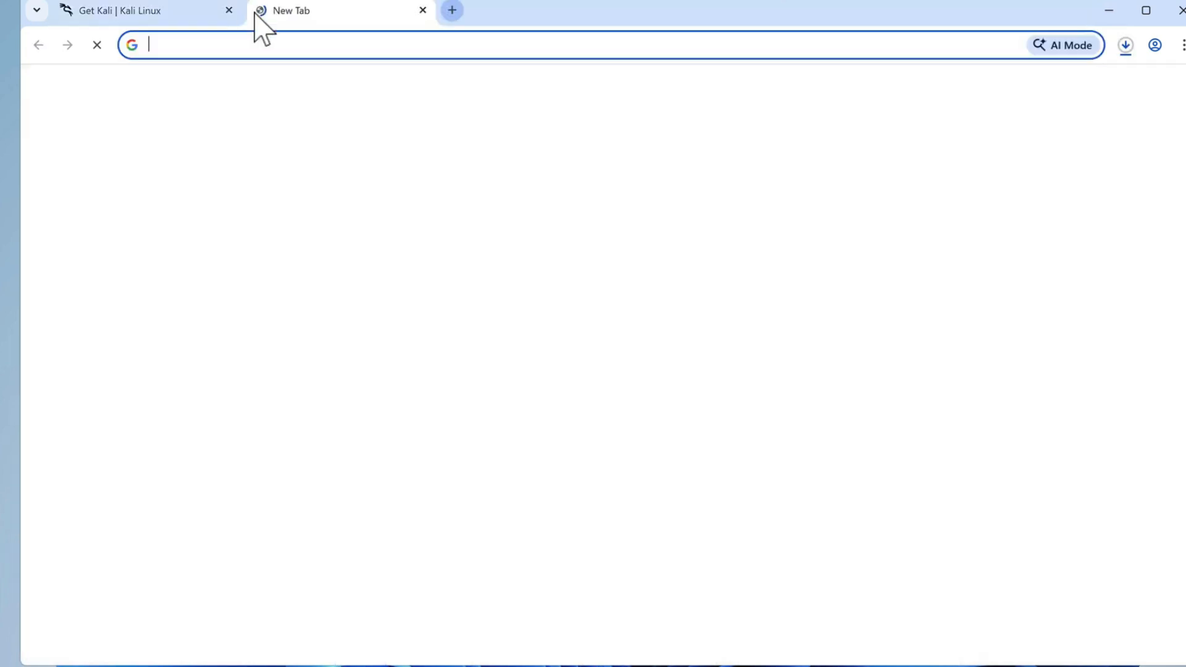
type("rufus.ie")
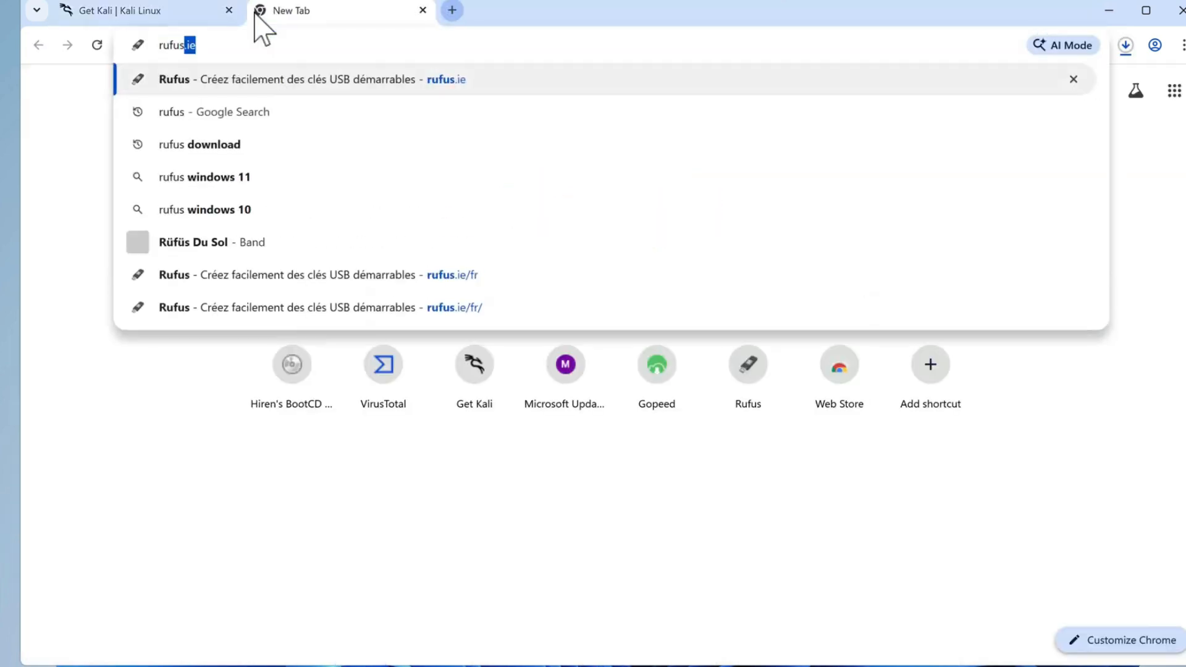
key("Return")
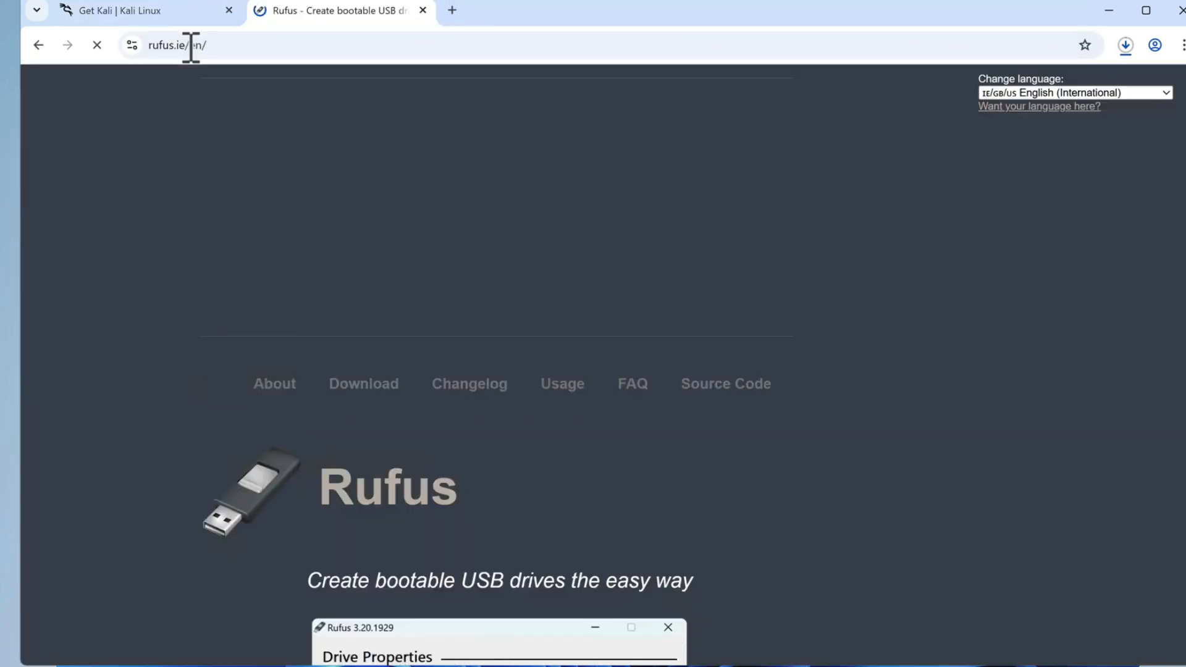
scroll(526, 402, "down", 10)
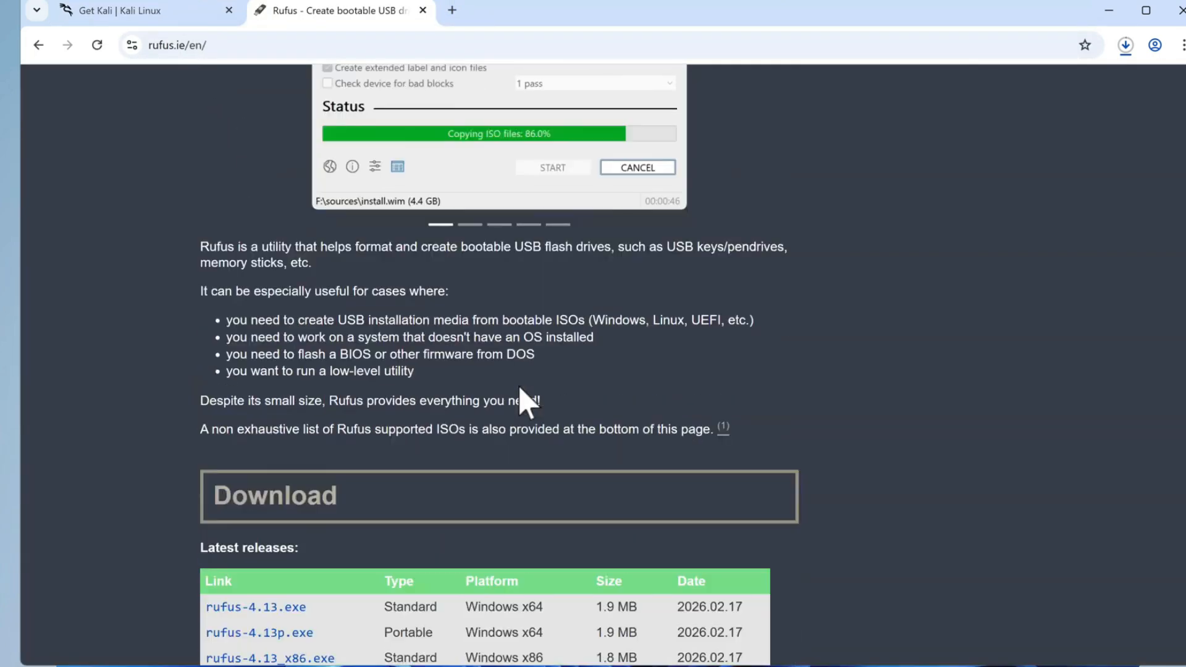
scroll(527, 402, "down", 4)
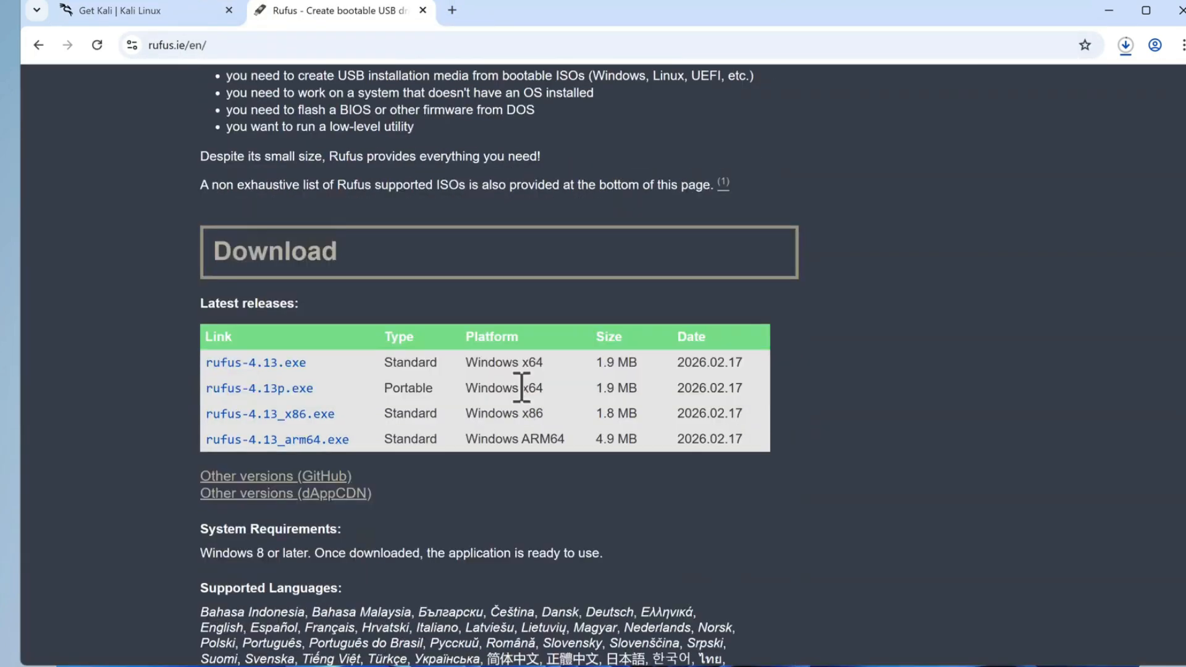
scroll(522, 388, "down", 1)
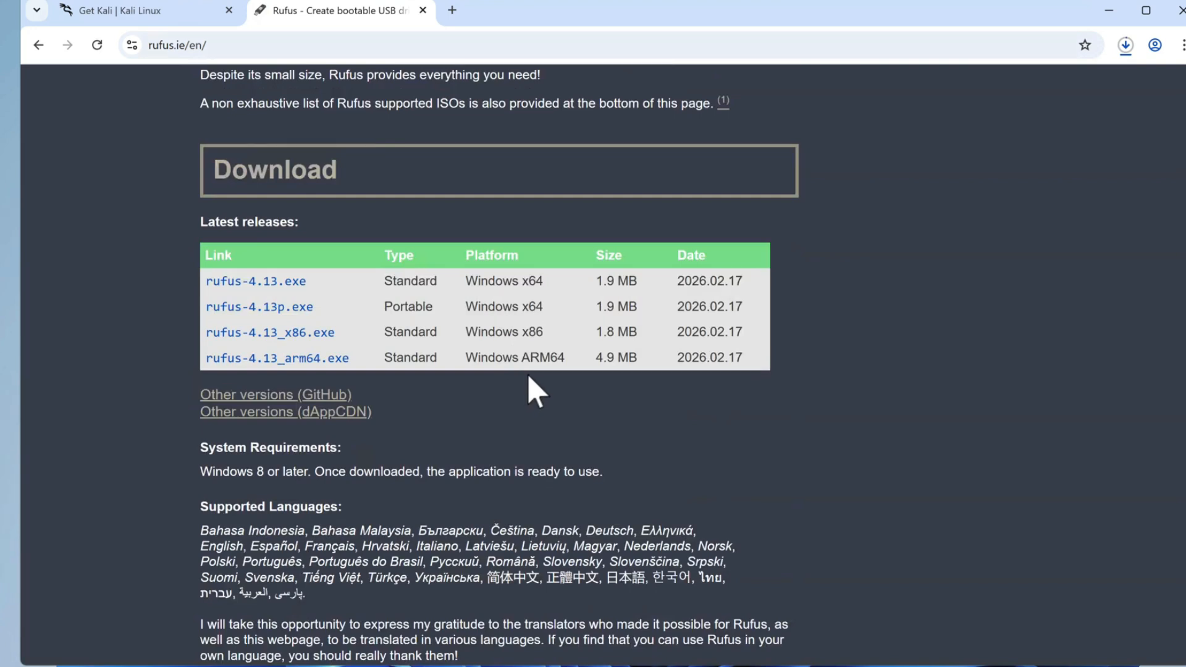
left_click(260, 281)
left_click(1181, 10)
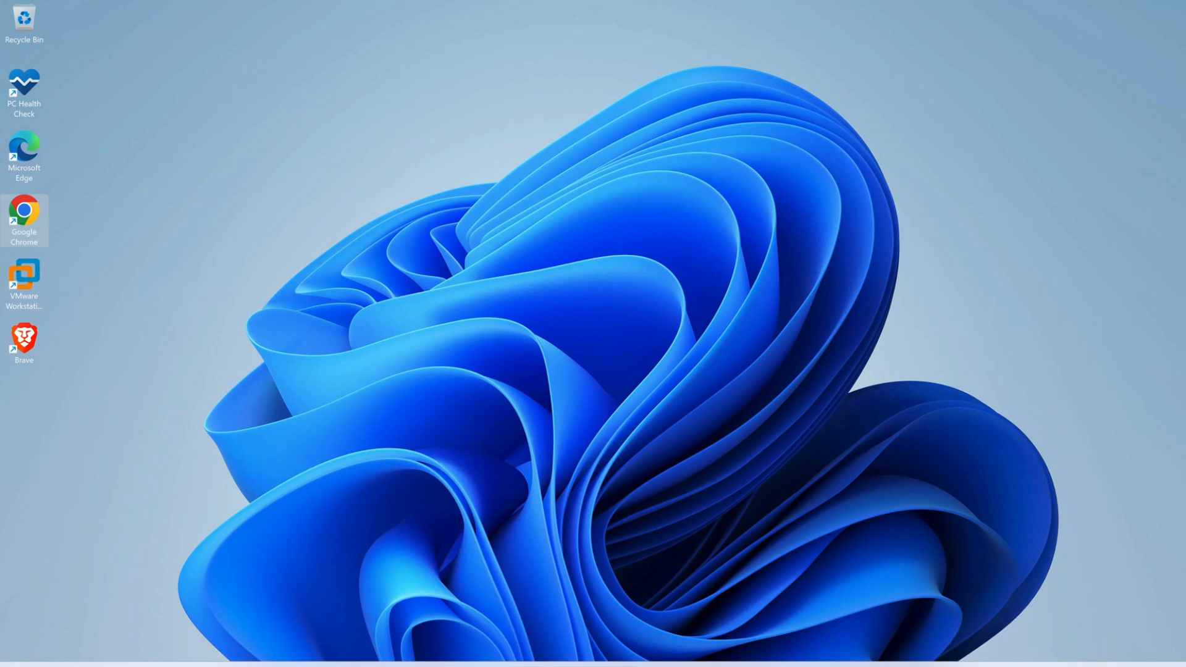
Open Windows Security and bring up the management page for the Virus & threat protection settings.
key("super+s")
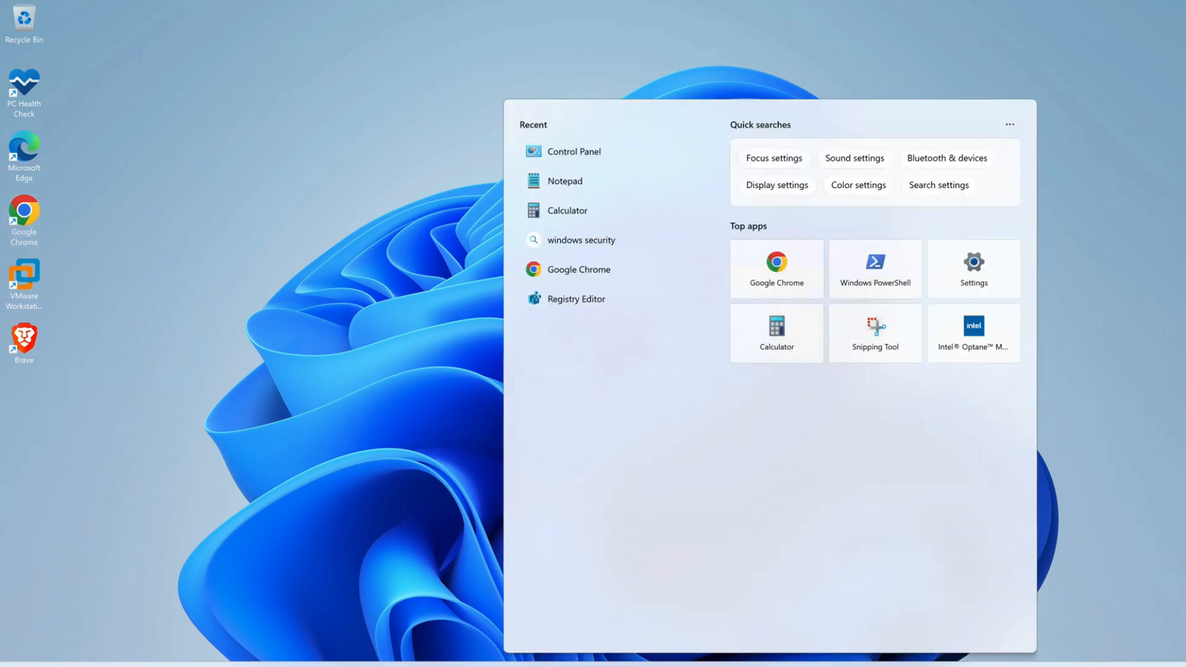
type("windows")
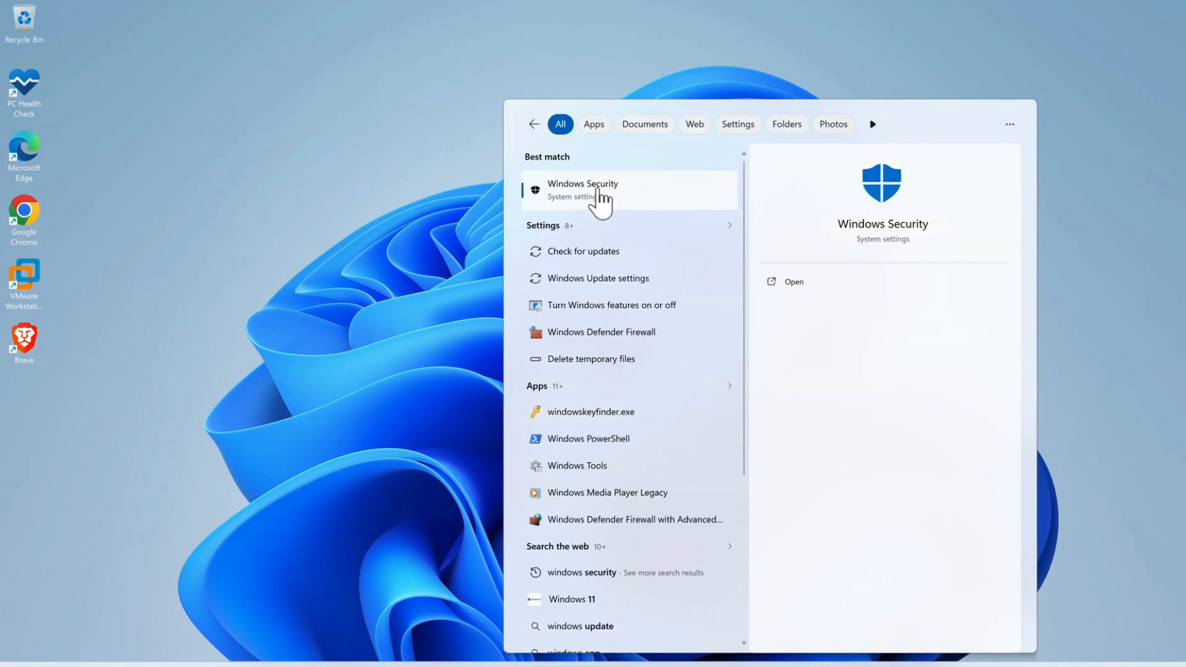
left_click(600, 203)
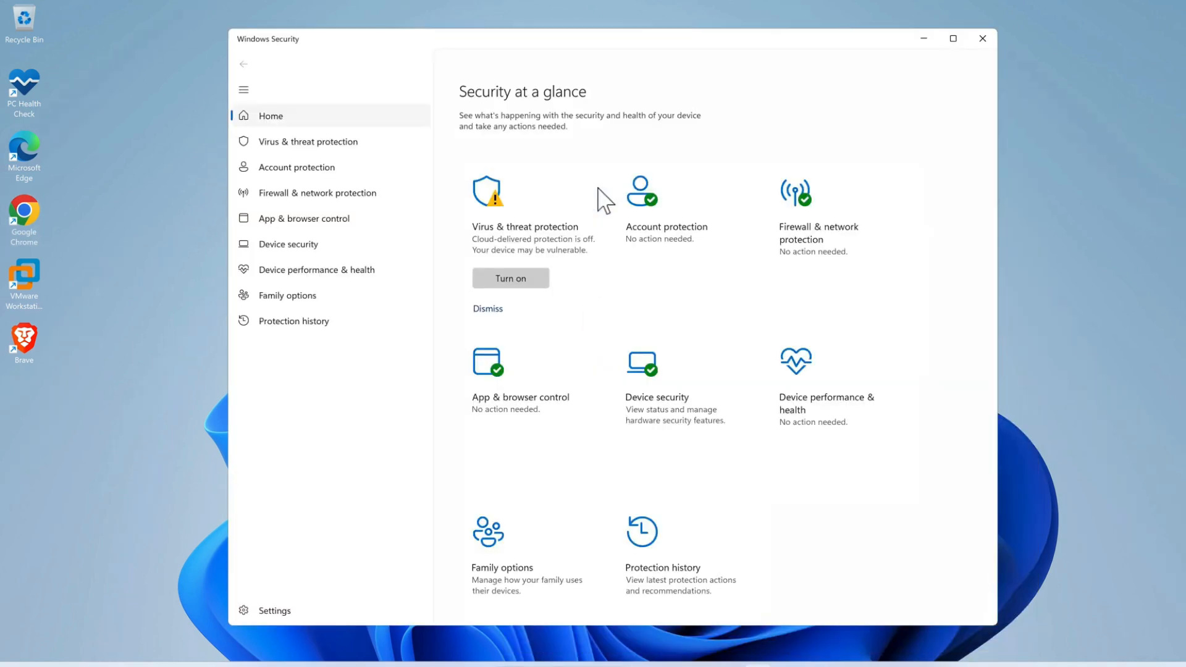
left_click(309, 148)
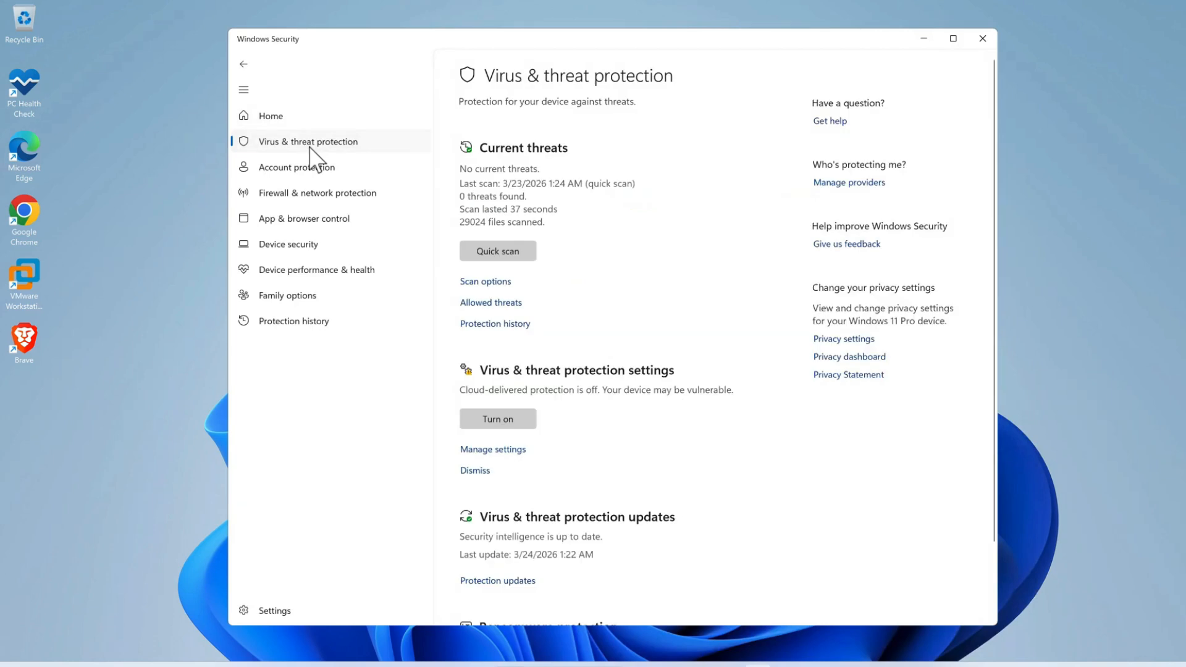
left_click(499, 452)
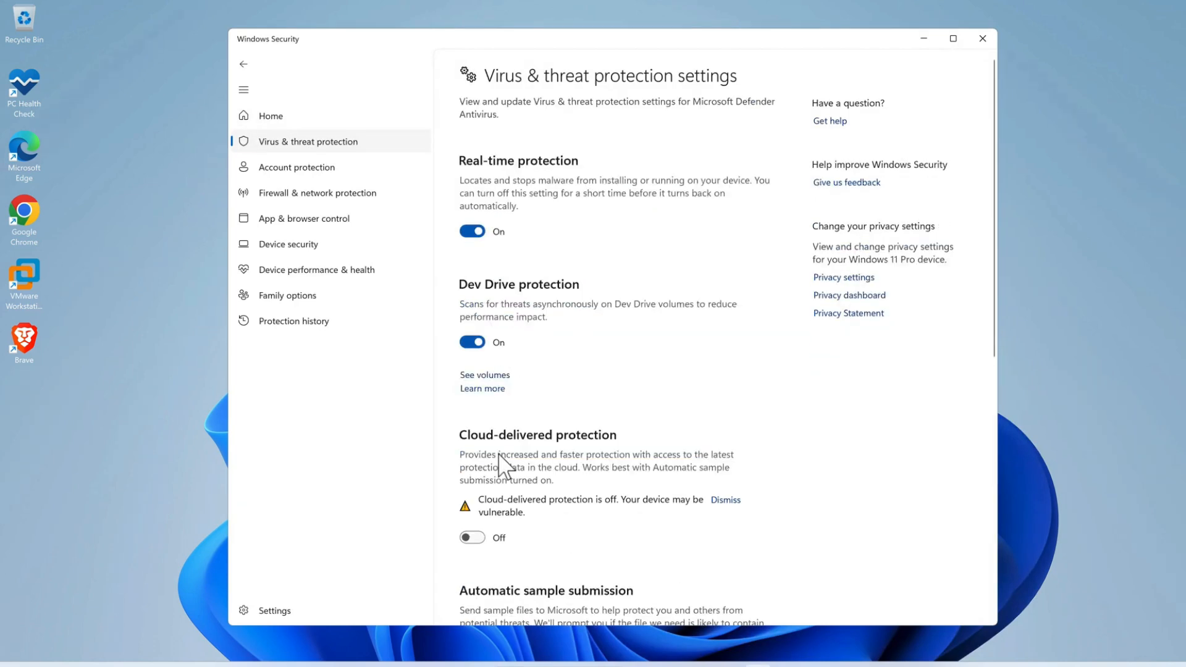
Turn off Real-time protection and close Windows Security.
left_click(488, 230)
left_click(522, 437)
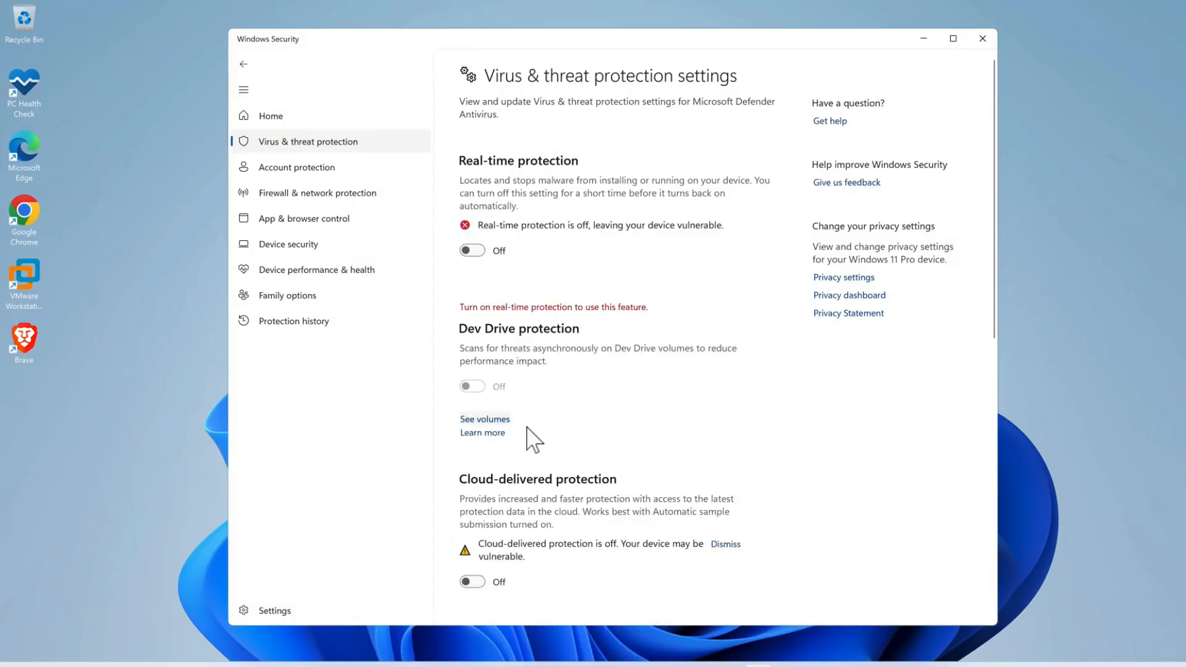
scroll(572, 402, "down", 8)
scroll(573, 399, "up", 10)
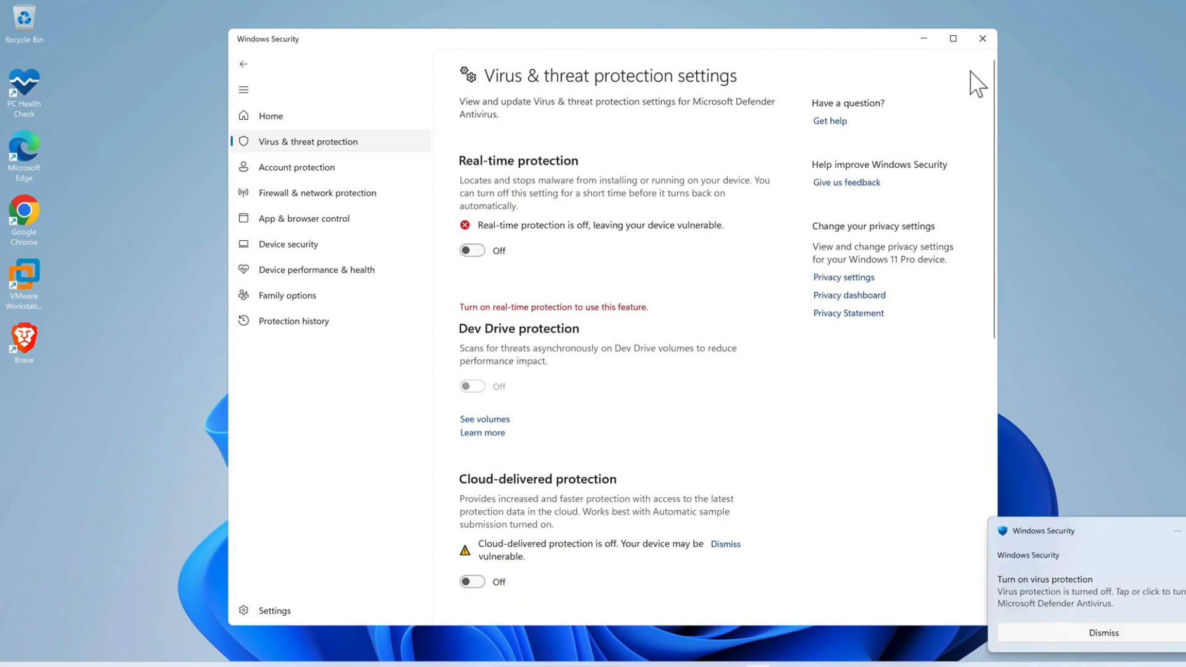
left_click(983, 38)
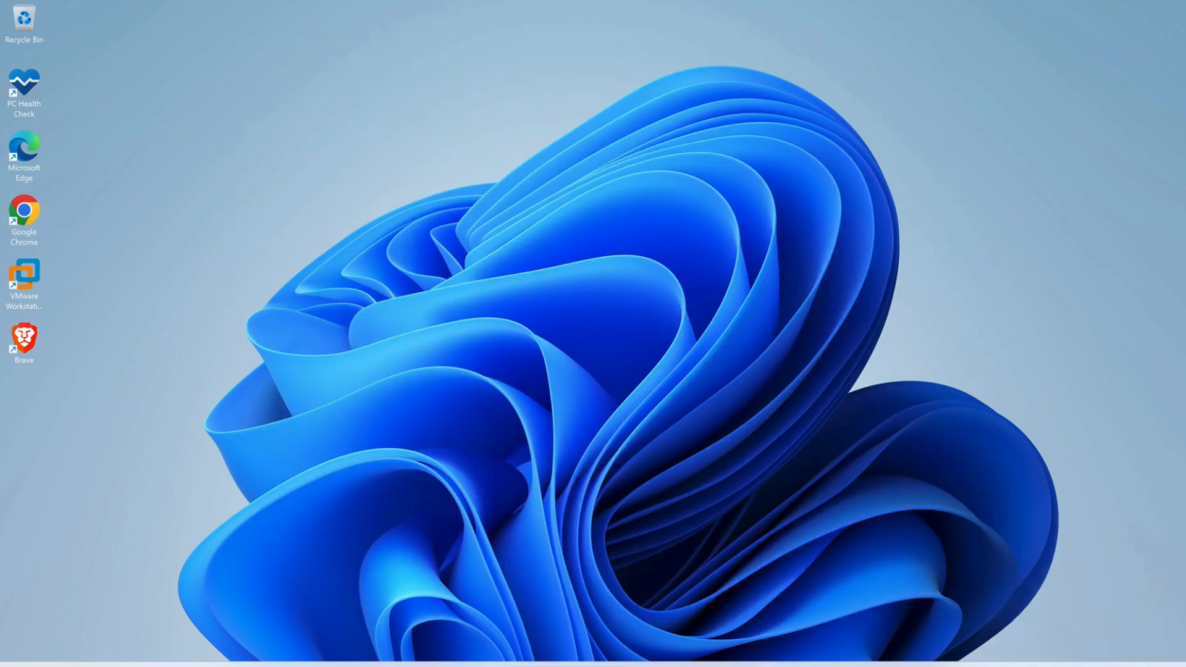
Check in File Explorer that the USB drive is connected, and launch rufus-4.13 from the Downloads folder.
left_click(570, 662)
left_click(309, 446)
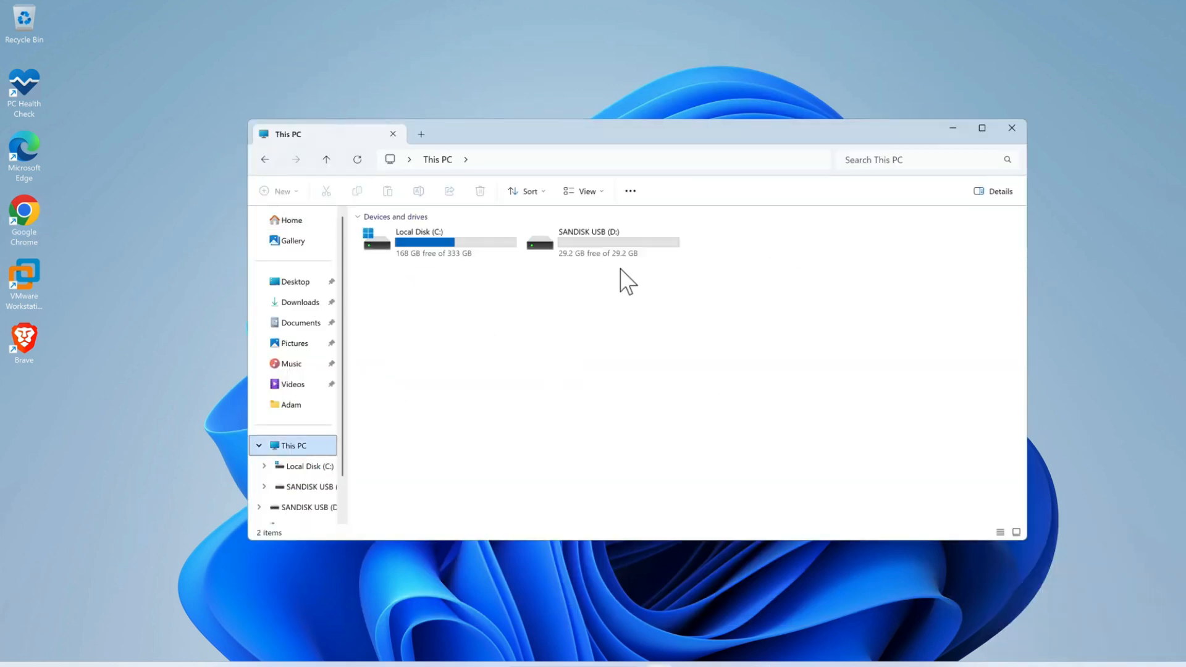
left_click(301, 302)
double_click(443, 252)
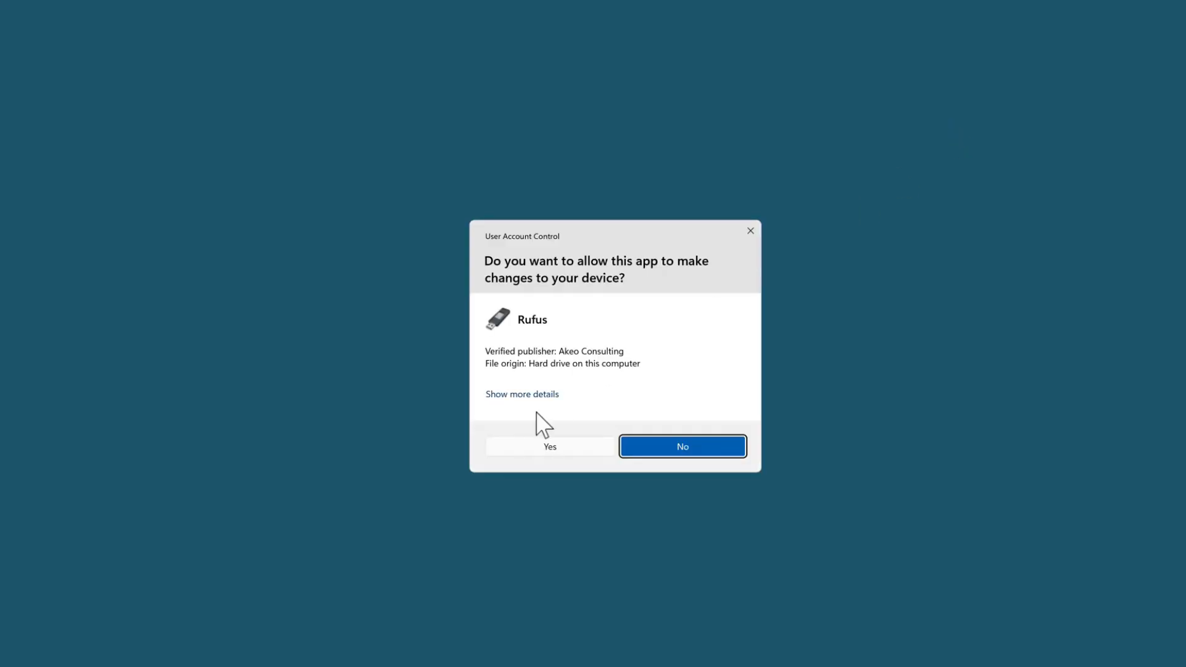
left_click(548, 448)
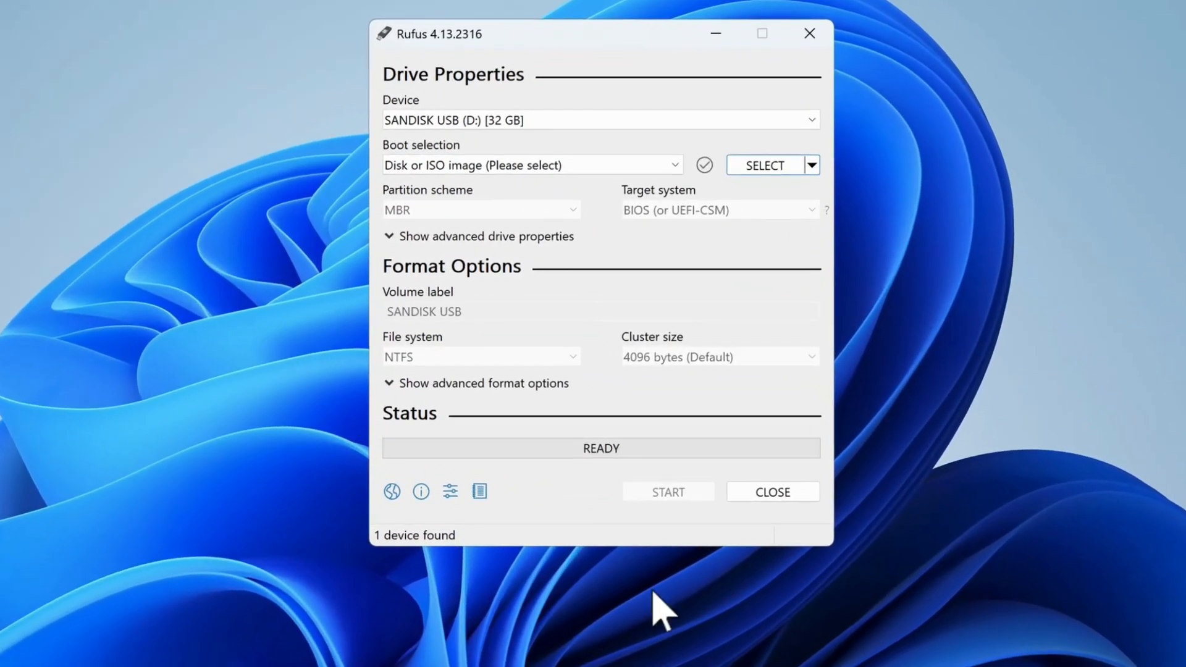
Choose SANDISK USB (D:) as the Rufus device and load kali-linux-2025.4-installer-amd64.iso as the boot image.
left_click(587, 121)
left_click(564, 139)
left_click(780, 170)
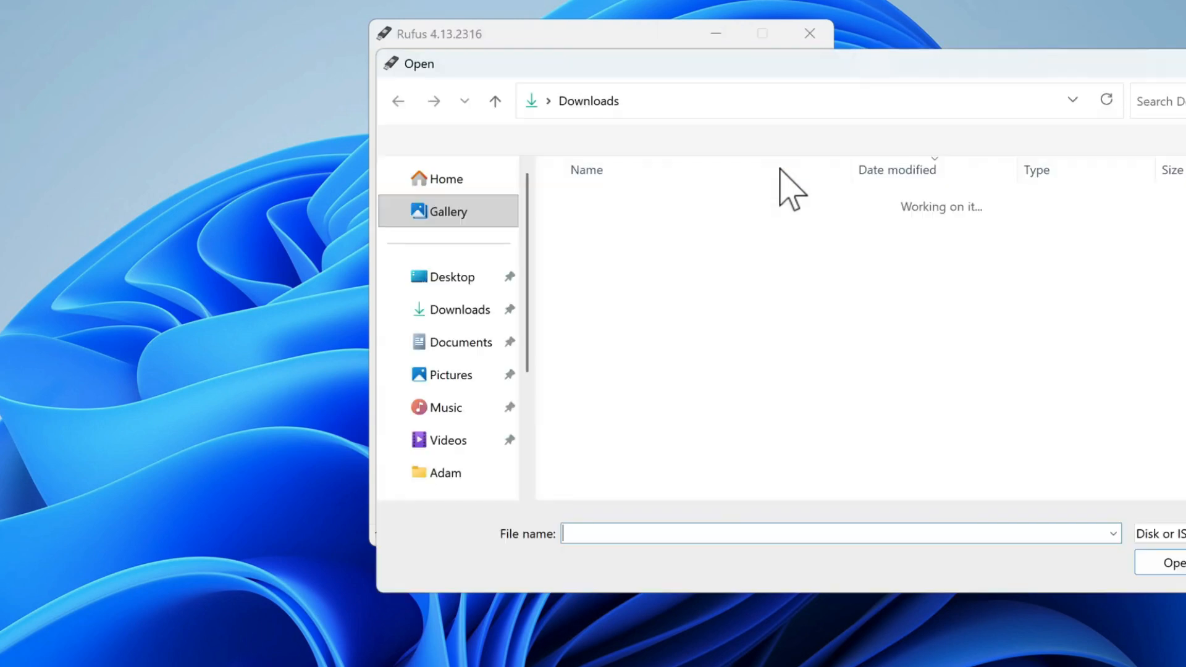
left_click(703, 234)
left_click(1173, 563)
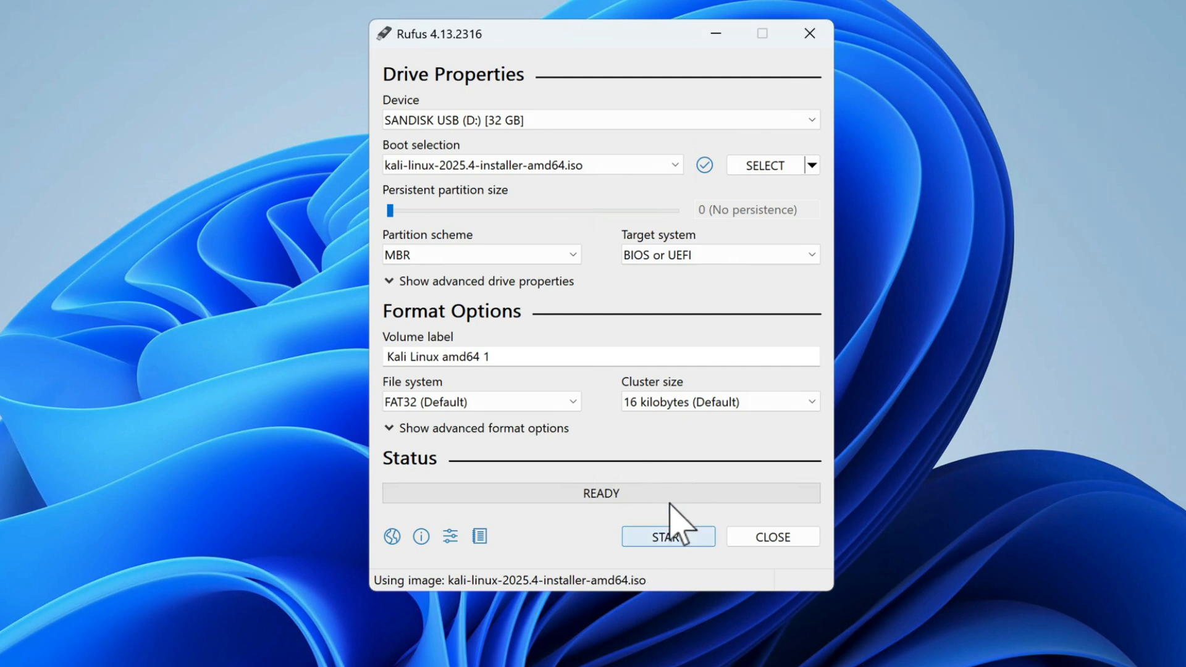
Write the Kali image to the USB drive in ISO Image mode, accepting the data erasure, and close Rufus when finished.
left_click(661, 544)
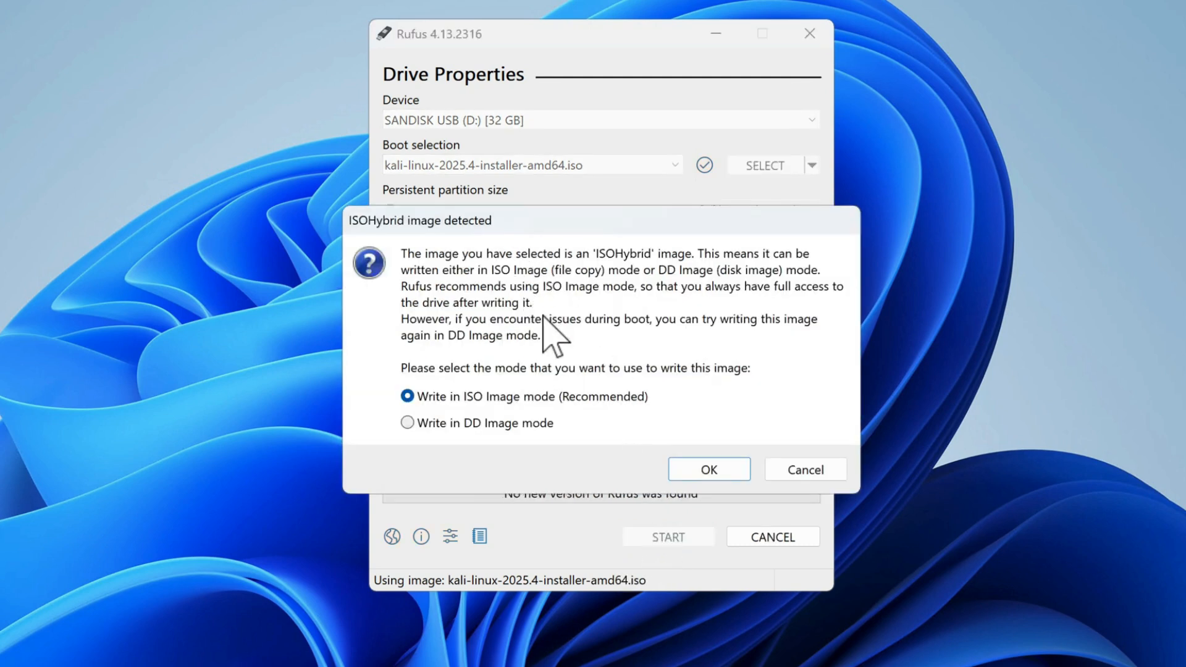
left_click(710, 470)
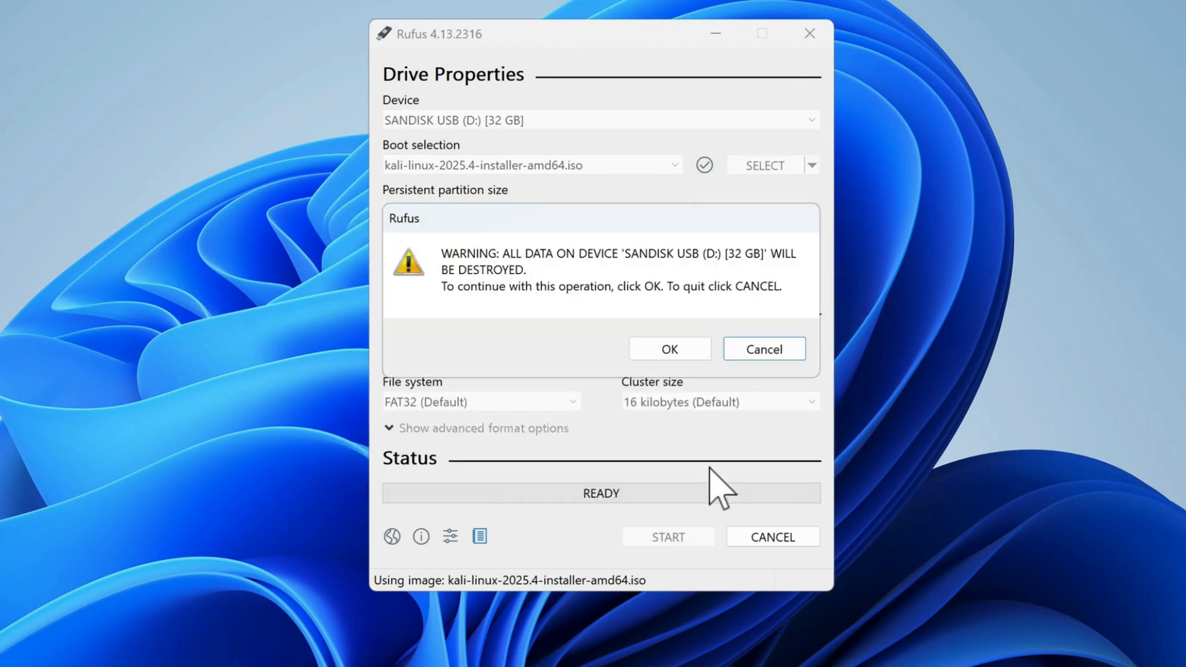
left_click(661, 349)
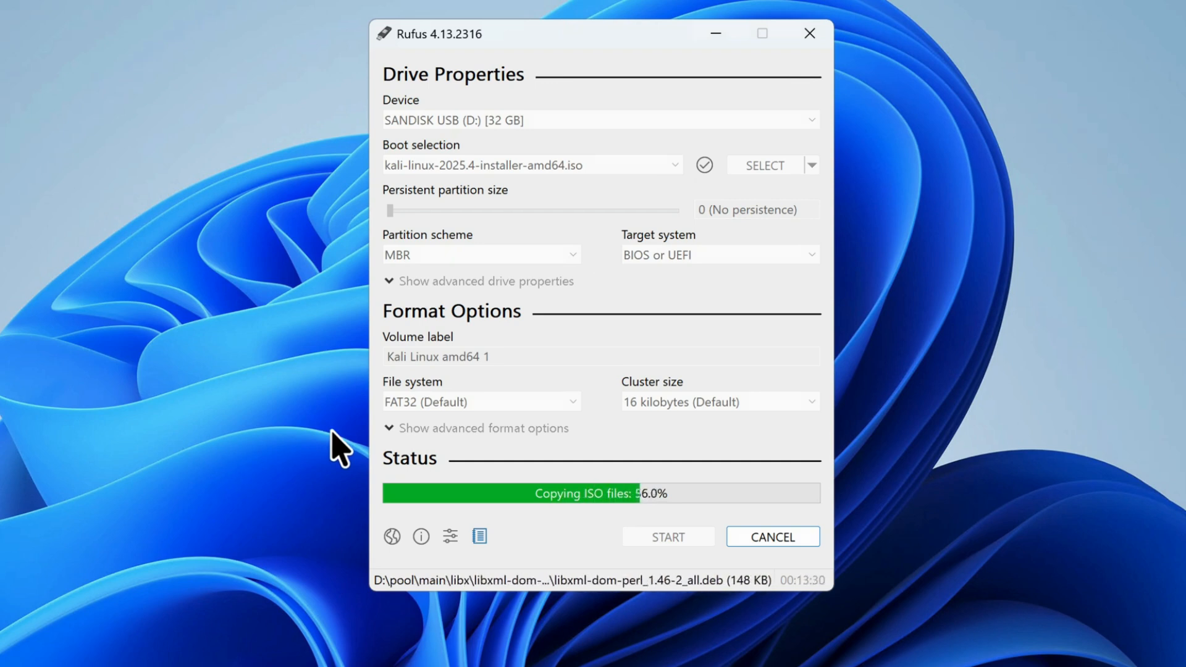
left_click(280, 479)
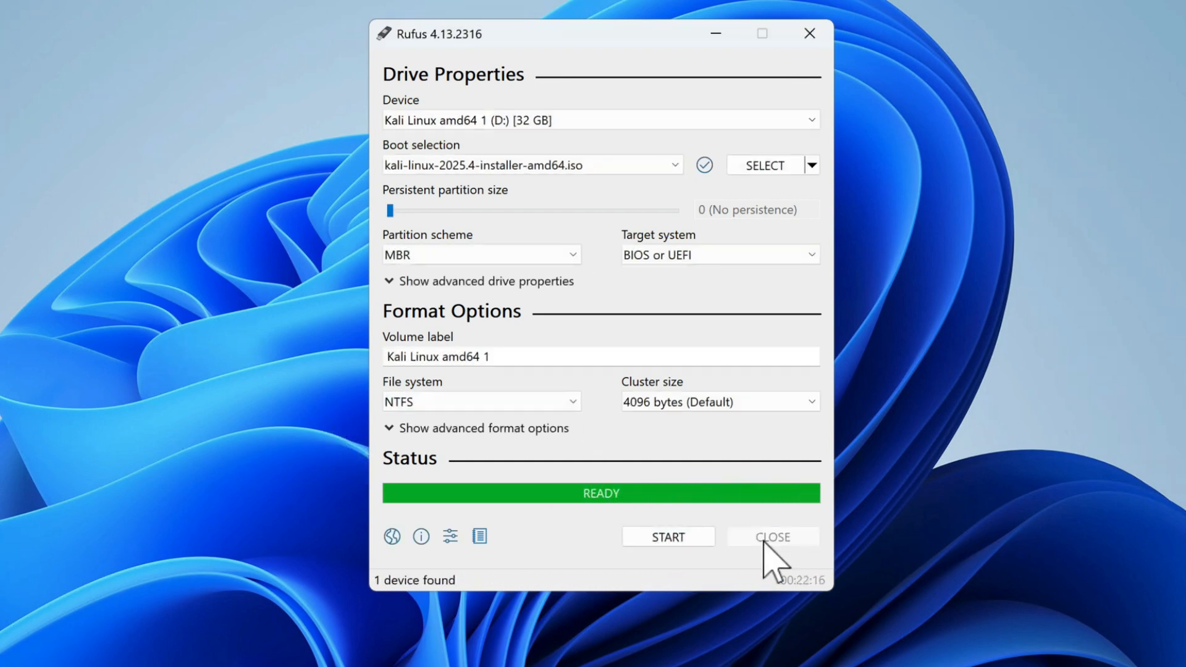
left_click(766, 539)
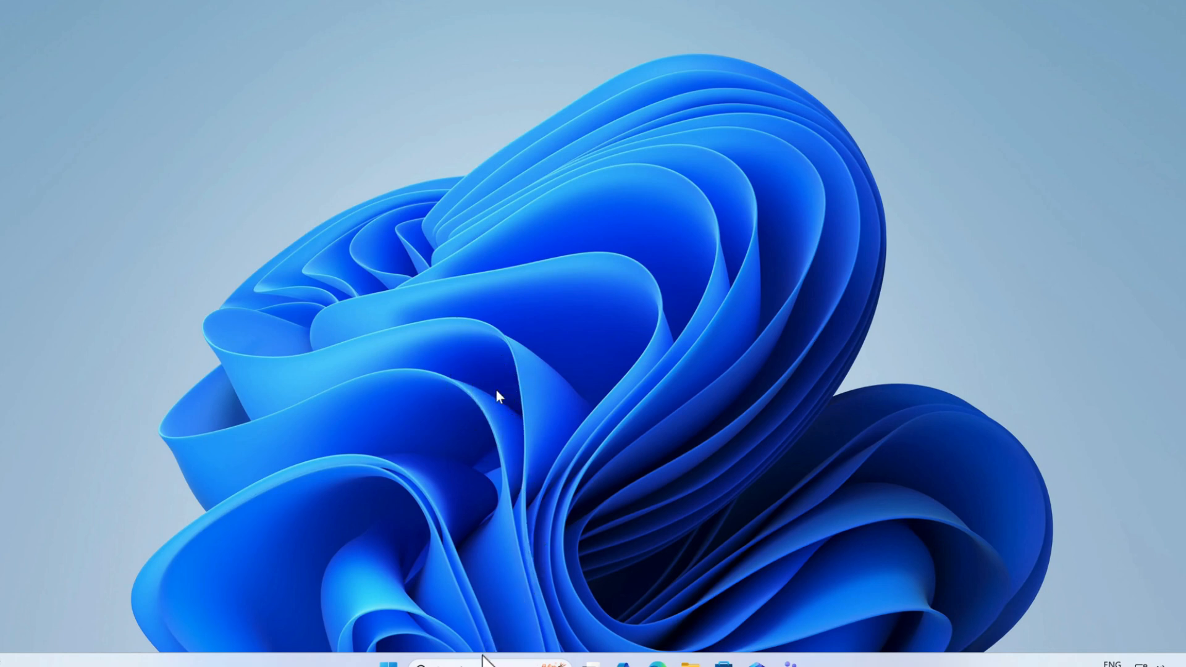
Check the BitLocker Drive Encryption status of drive C: in Control Panel's System and Security section, and close the window.
left_click(483, 662)
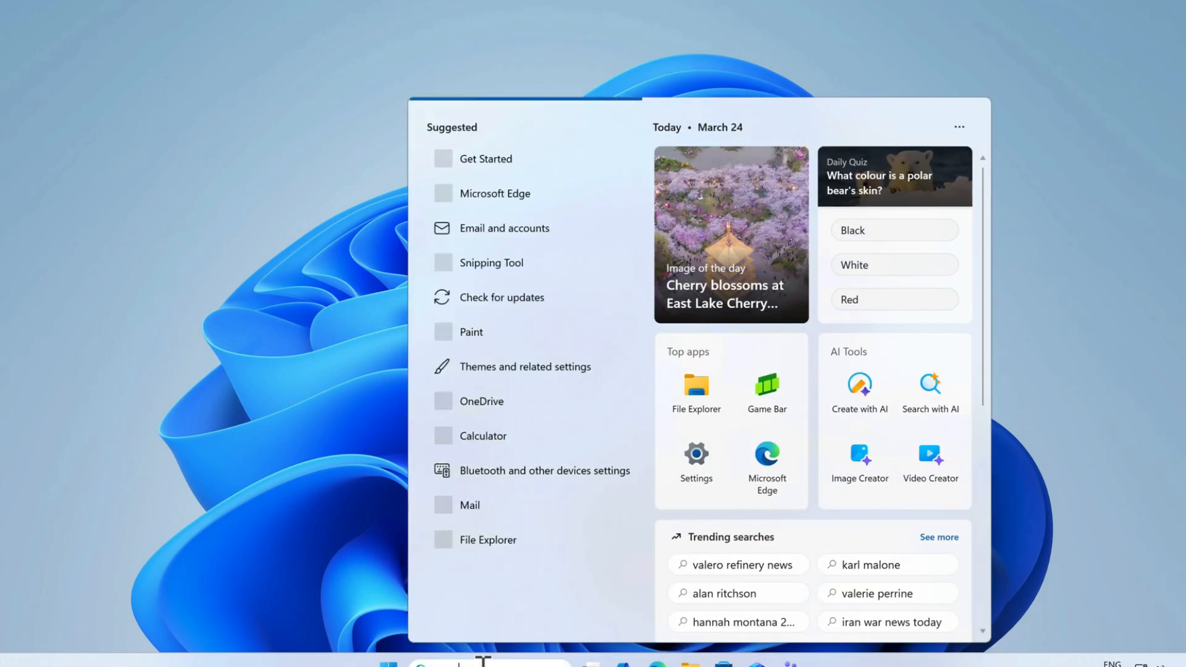
type("panel")
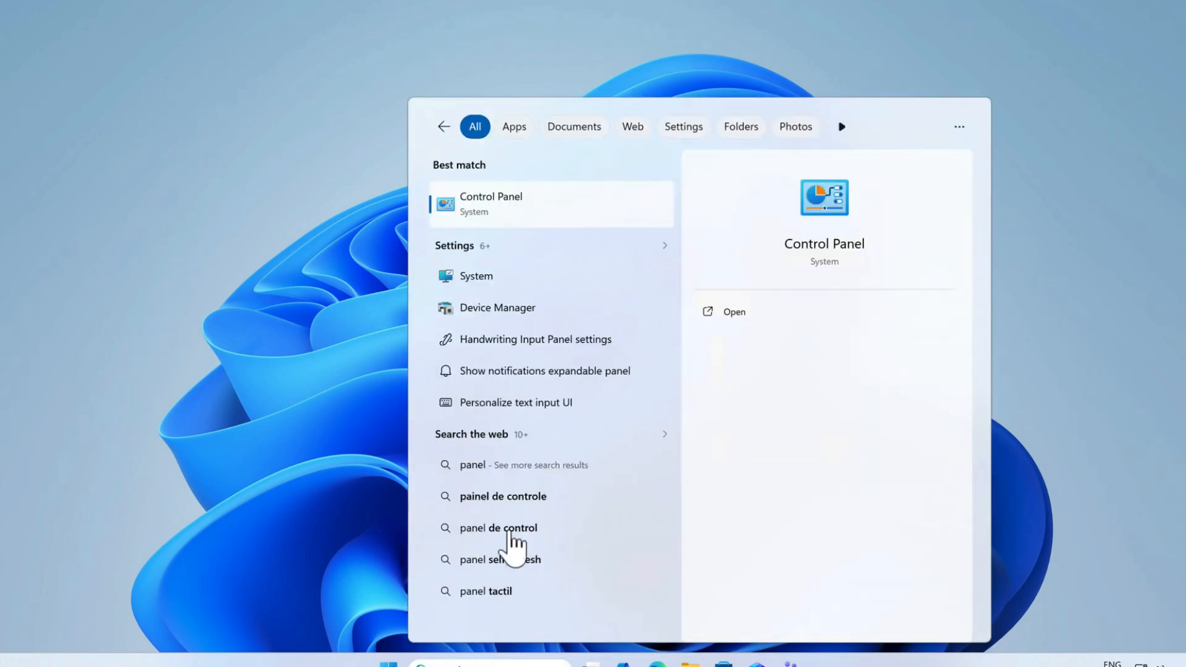
left_click(503, 201)
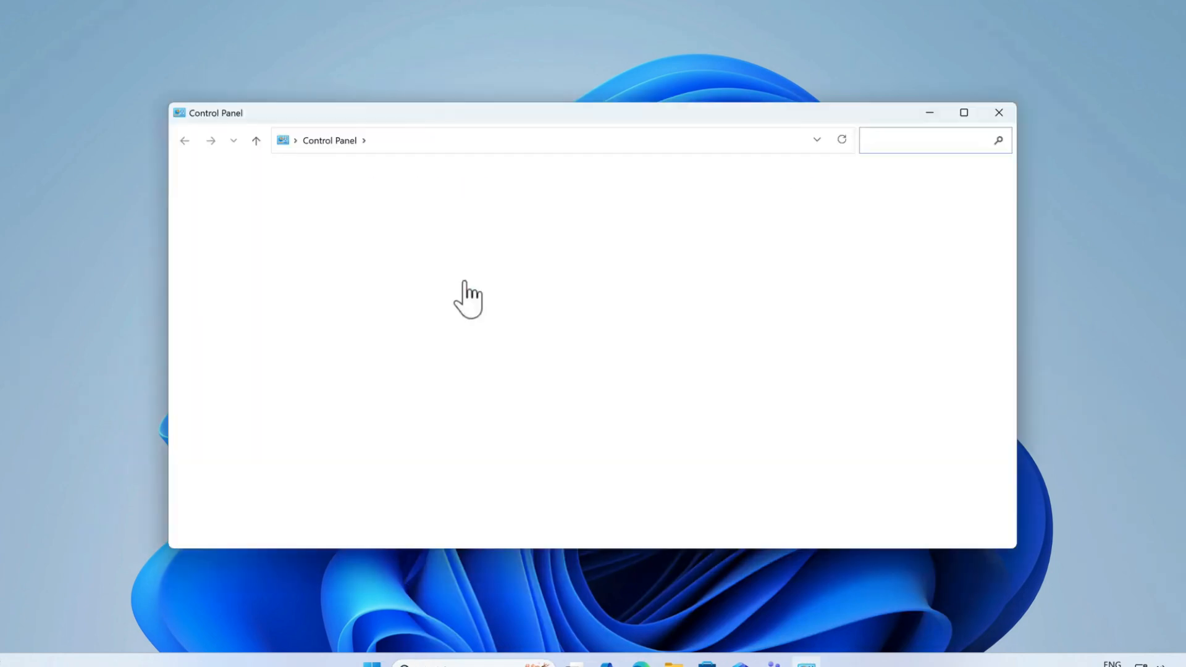
left_click(417, 222)
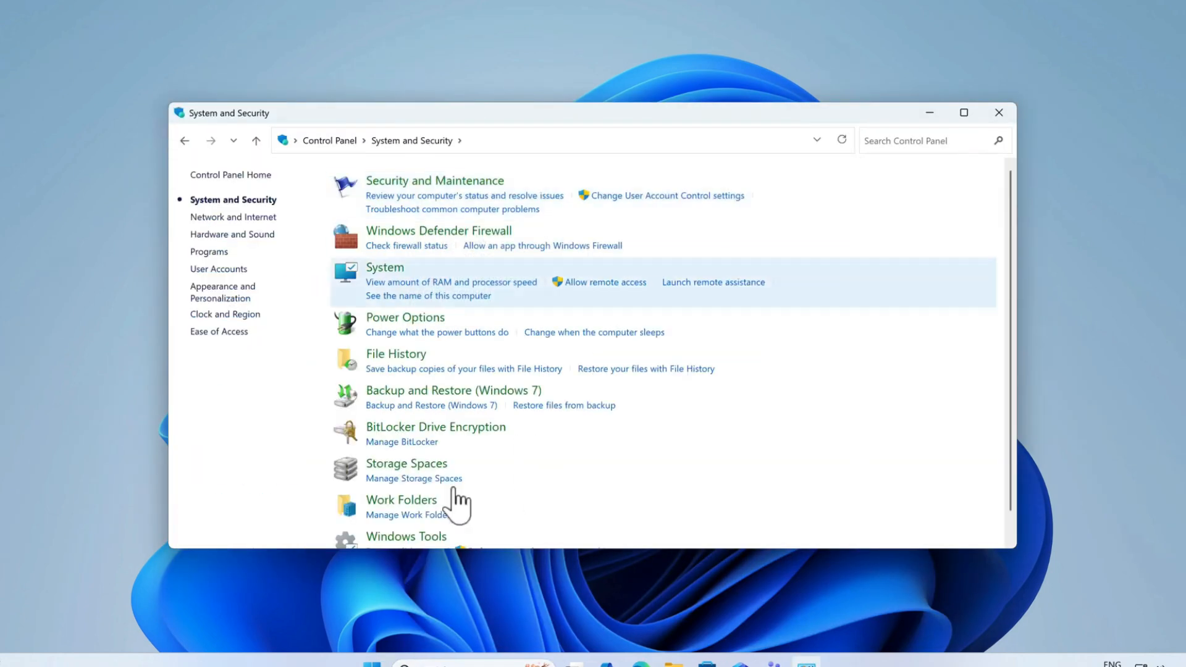
left_click(437, 430)
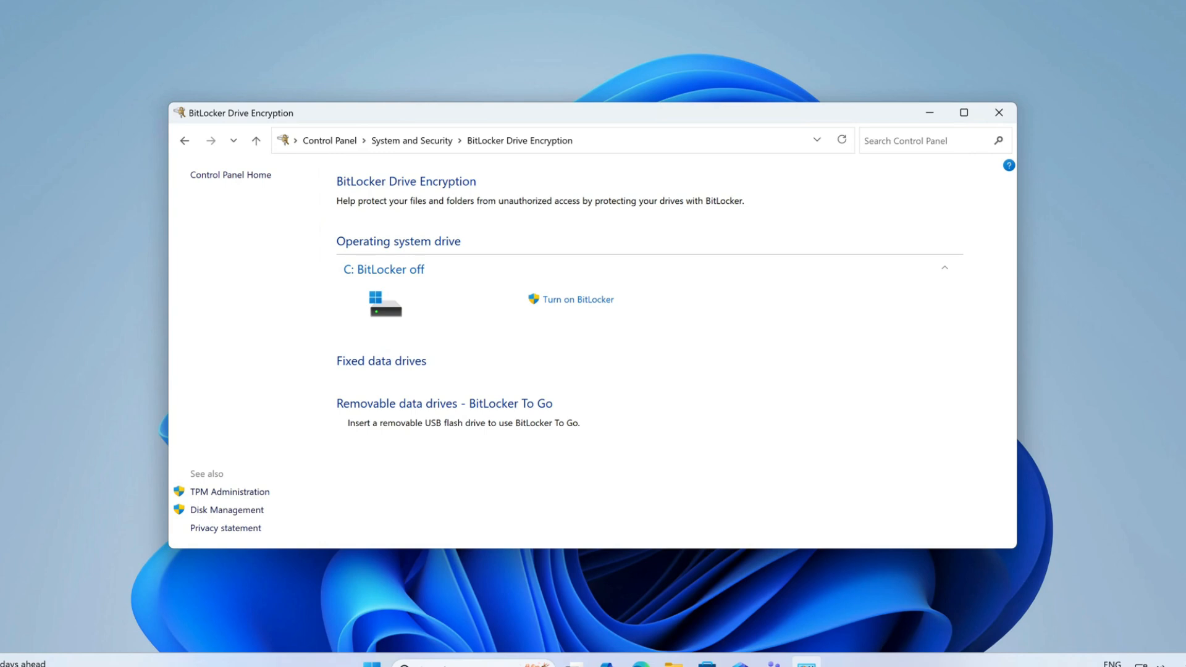
left_click(999, 114)
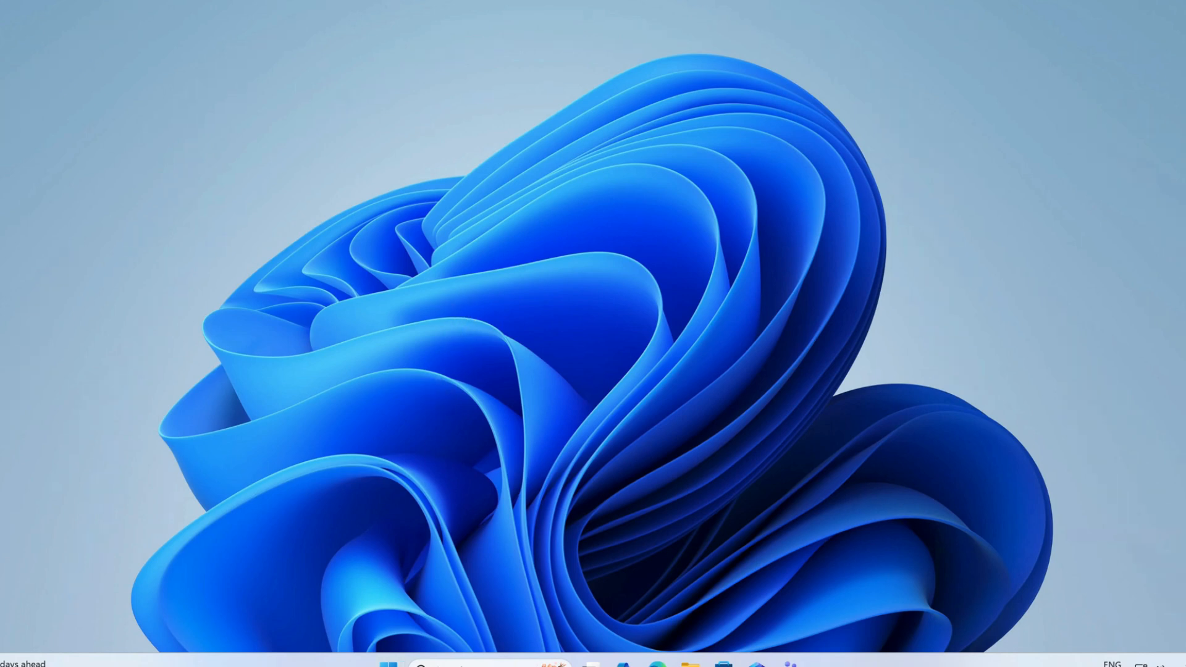
Open Disk Management and select the C: partition on Disk 0.
right_click(388, 662)
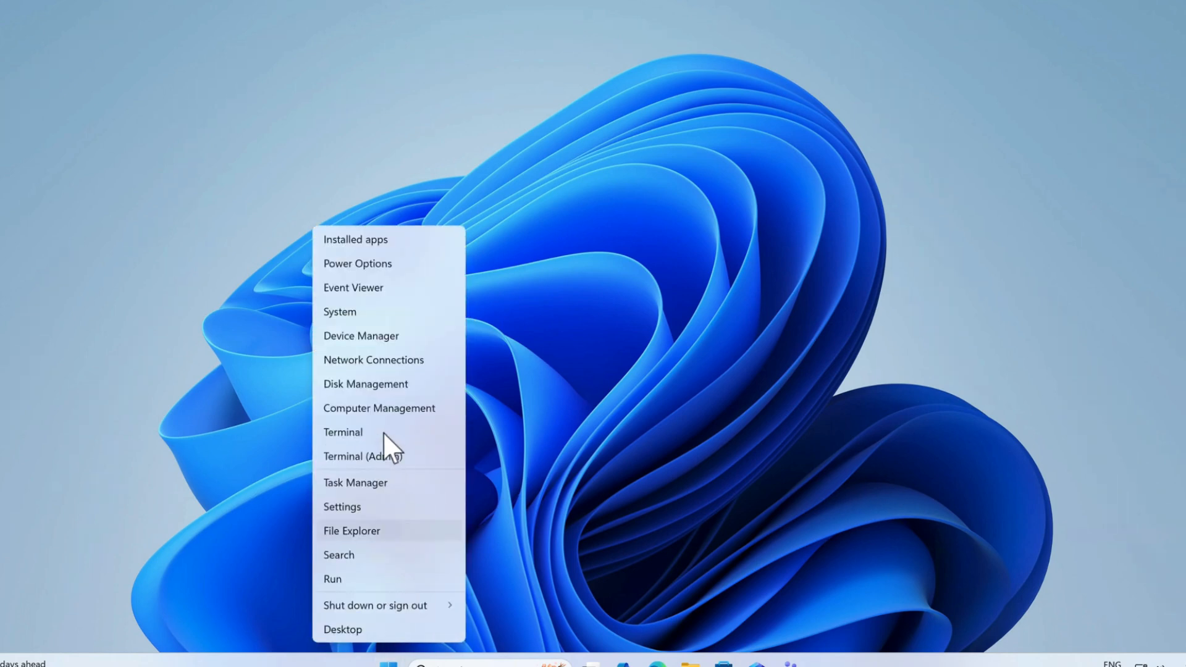
left_click(360, 384)
left_click_drag(882, 561, 1021, 572)
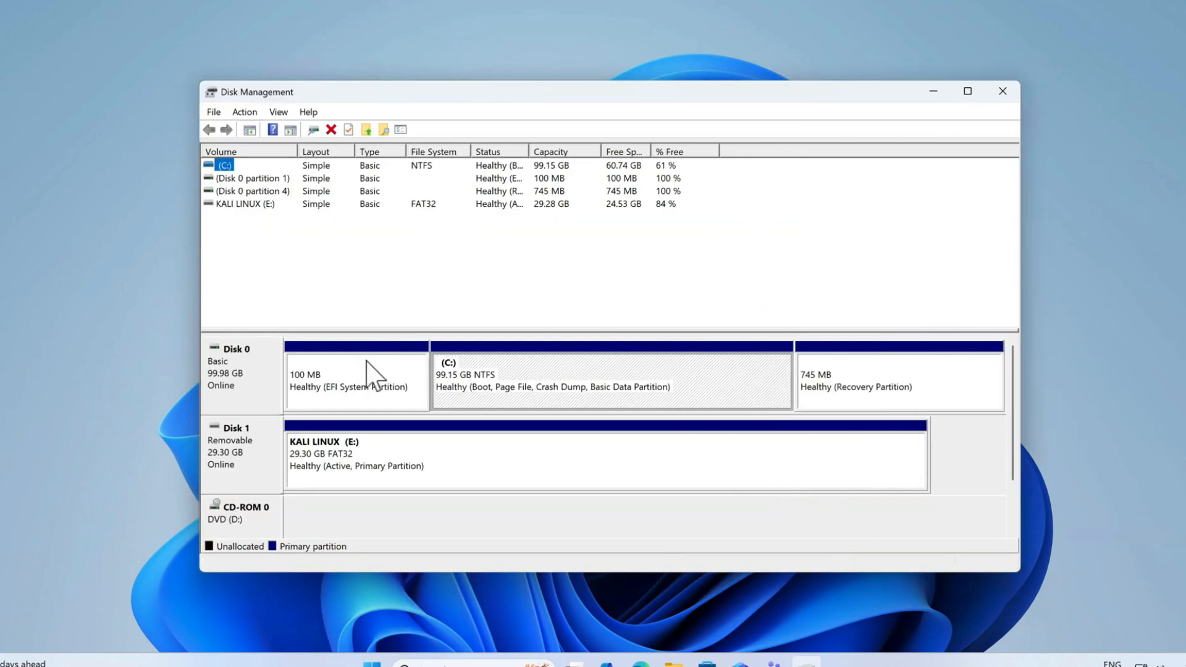
left_click(539, 390)
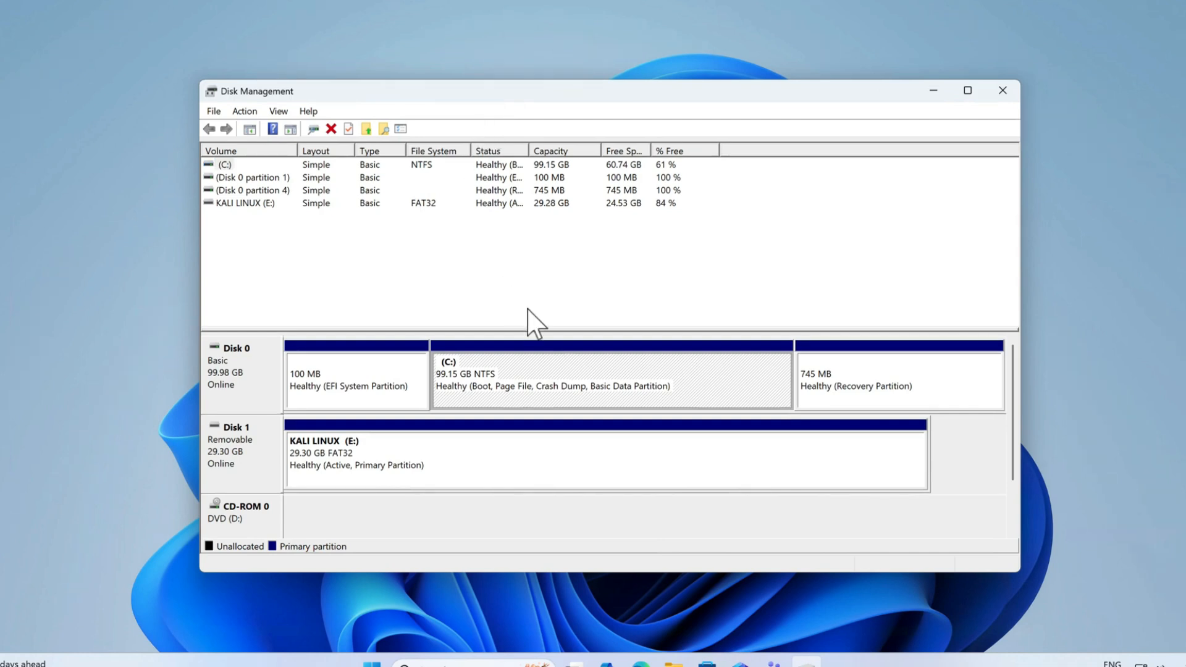
Shrink volume C: by 30720 MB to leave unallocated space, and close Disk Management.
right_click(577, 357)
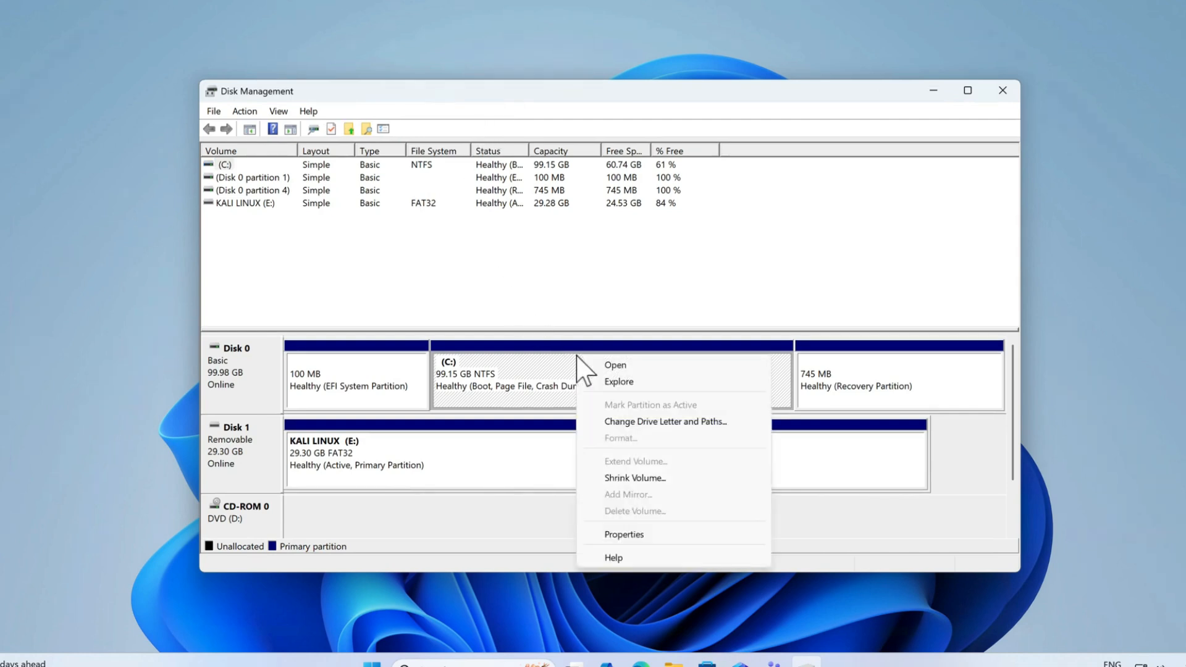
left_click(653, 479)
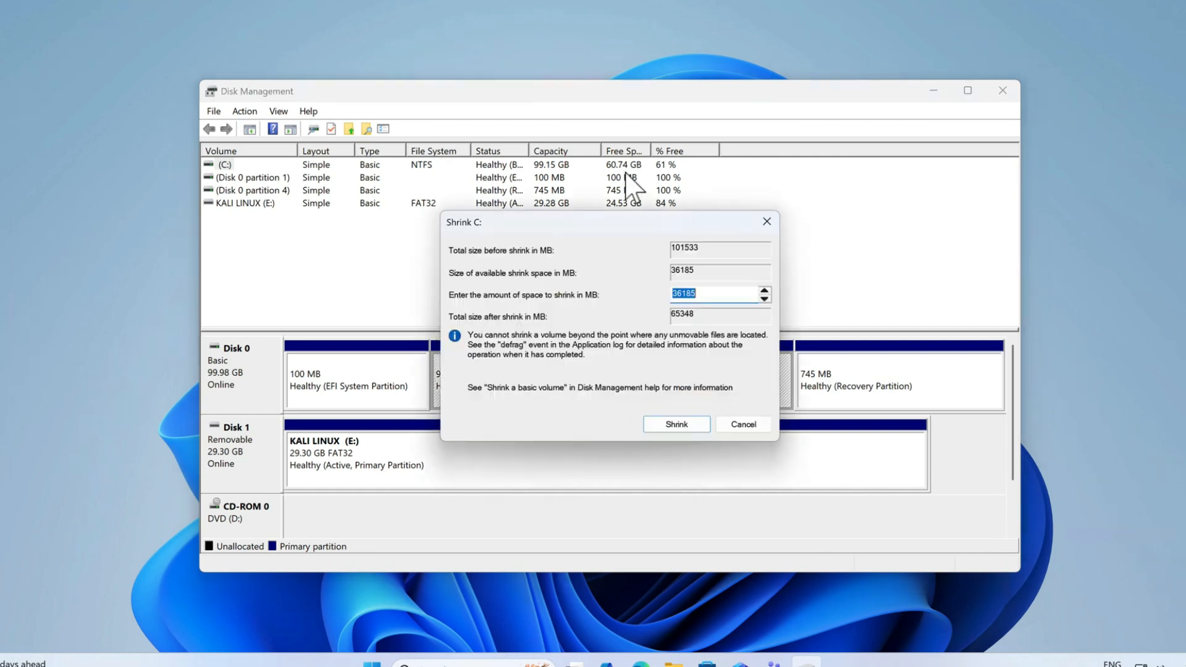
left_click(708, 294)
left_click_drag(631, 291, 630, 292)
type("30720")
double_click(679, 292)
left_click(706, 295)
left_click(672, 422)
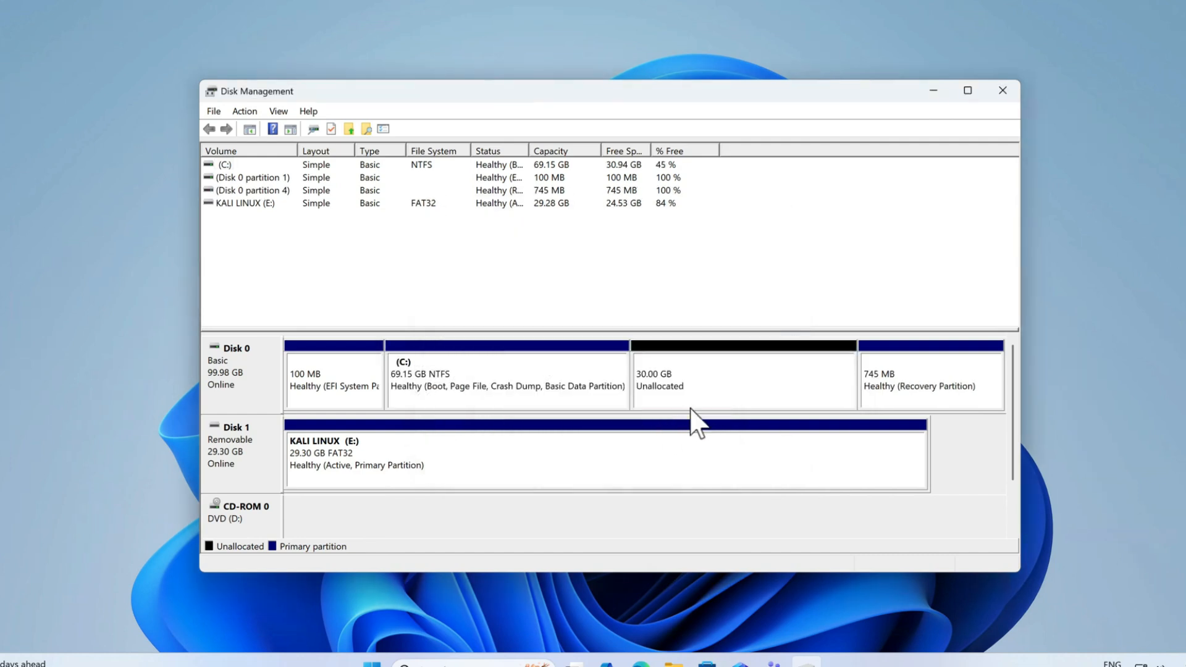
left_click(687, 365)
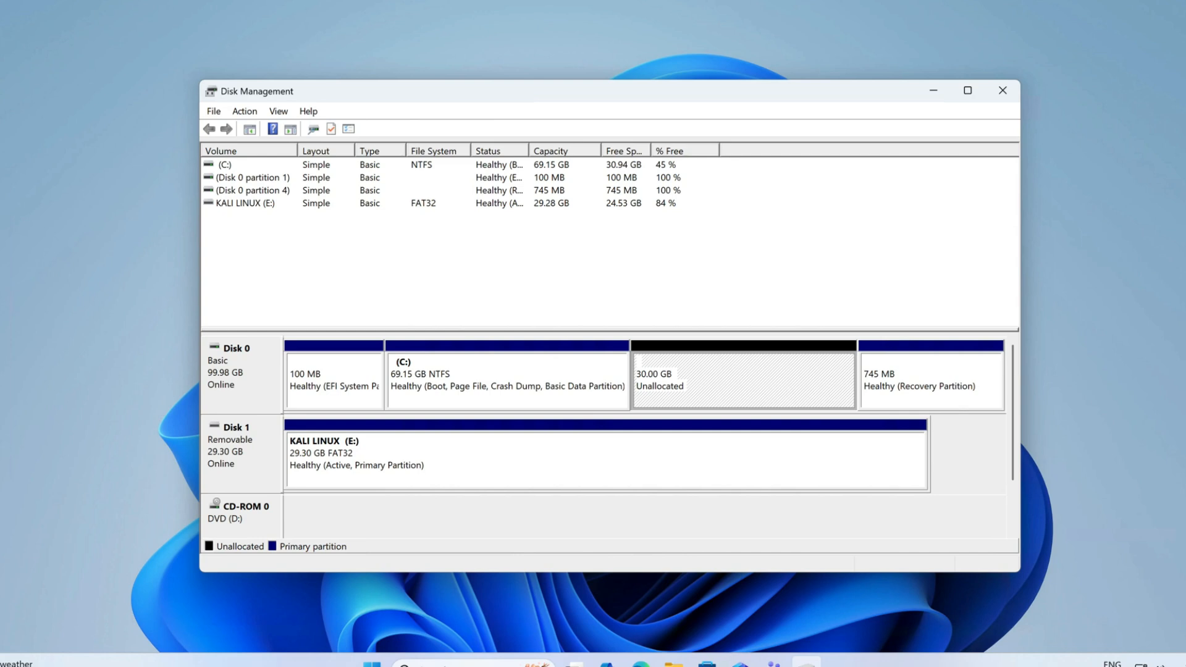
left_click(1011, 88)
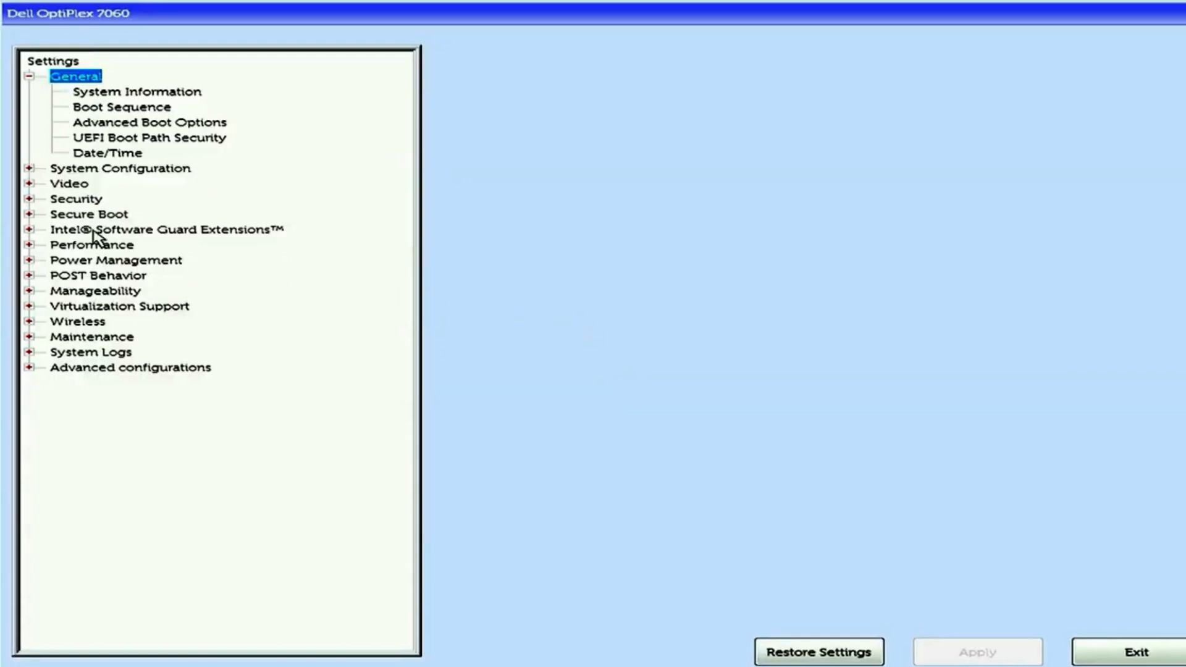
Disable Secure Boot in the Dell BIOS setup, accept the security warning, and apply the change.
left_click(29, 214)
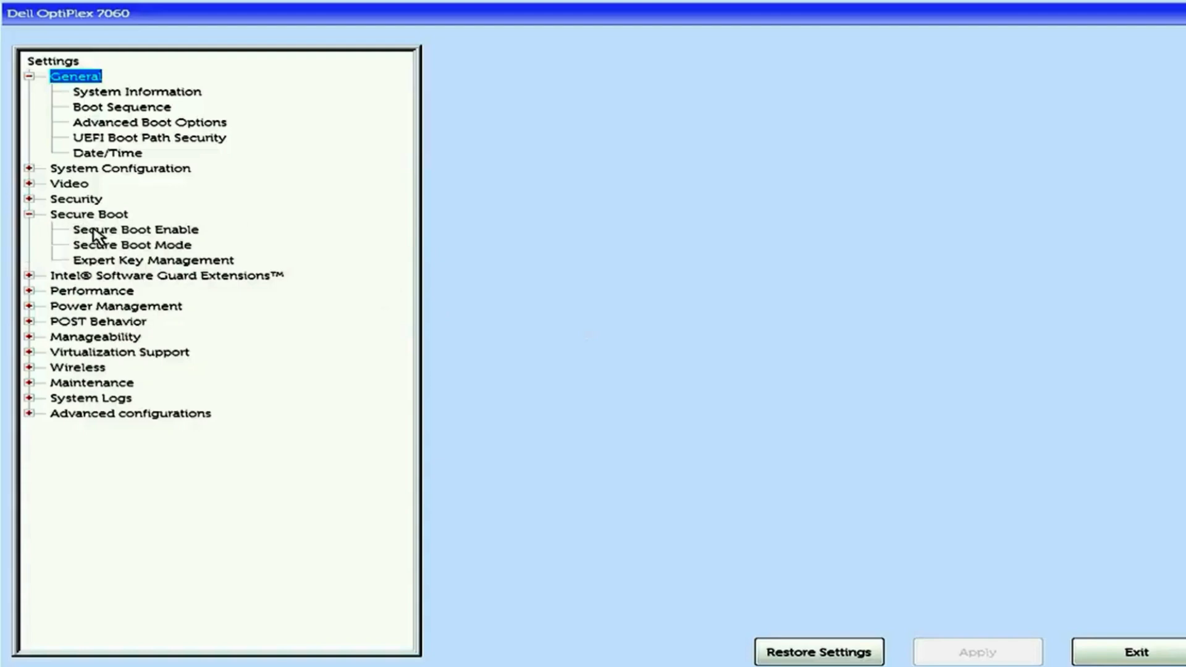
left_click(132, 231)
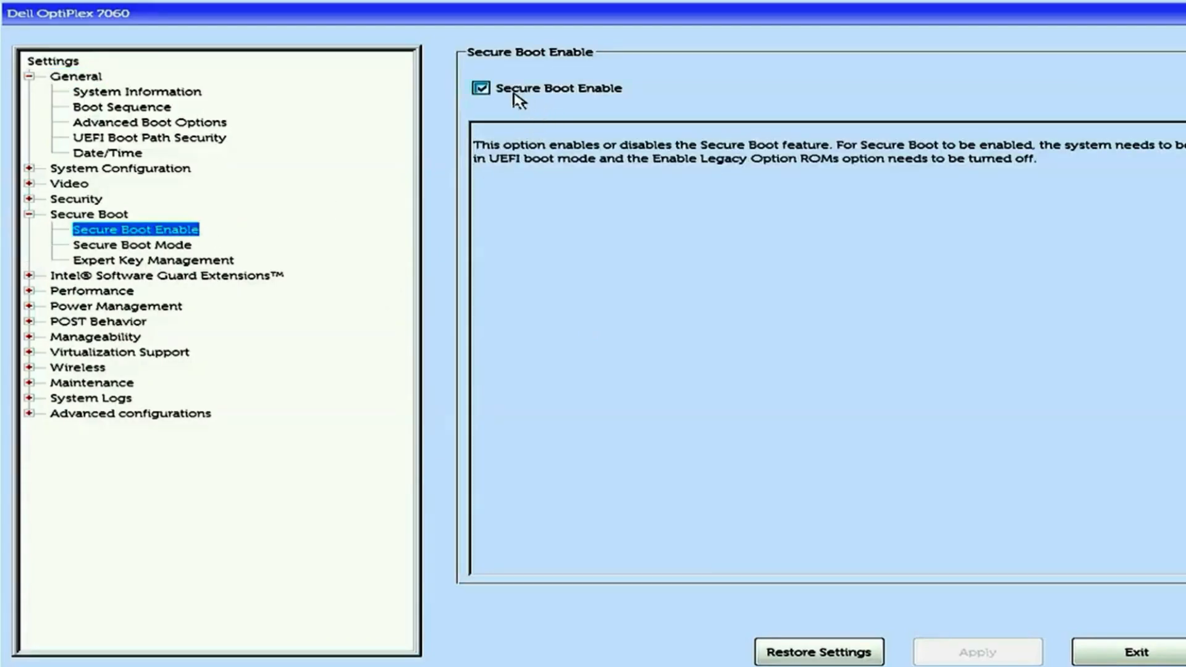
left_click(481, 89)
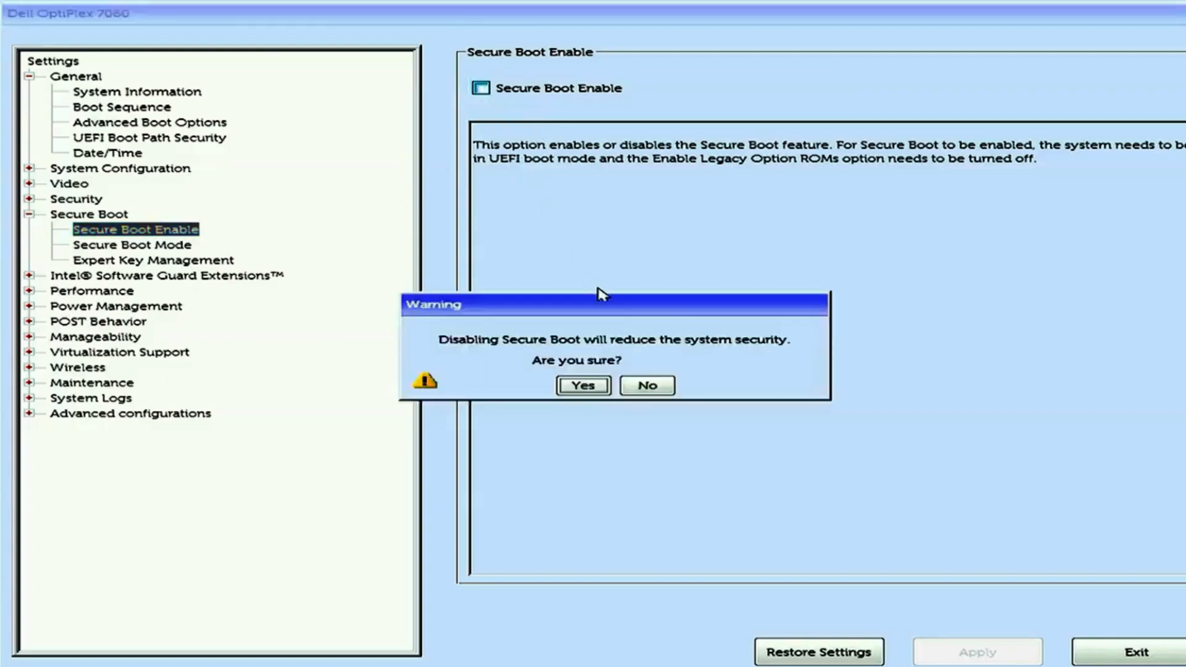
left_click(581, 390)
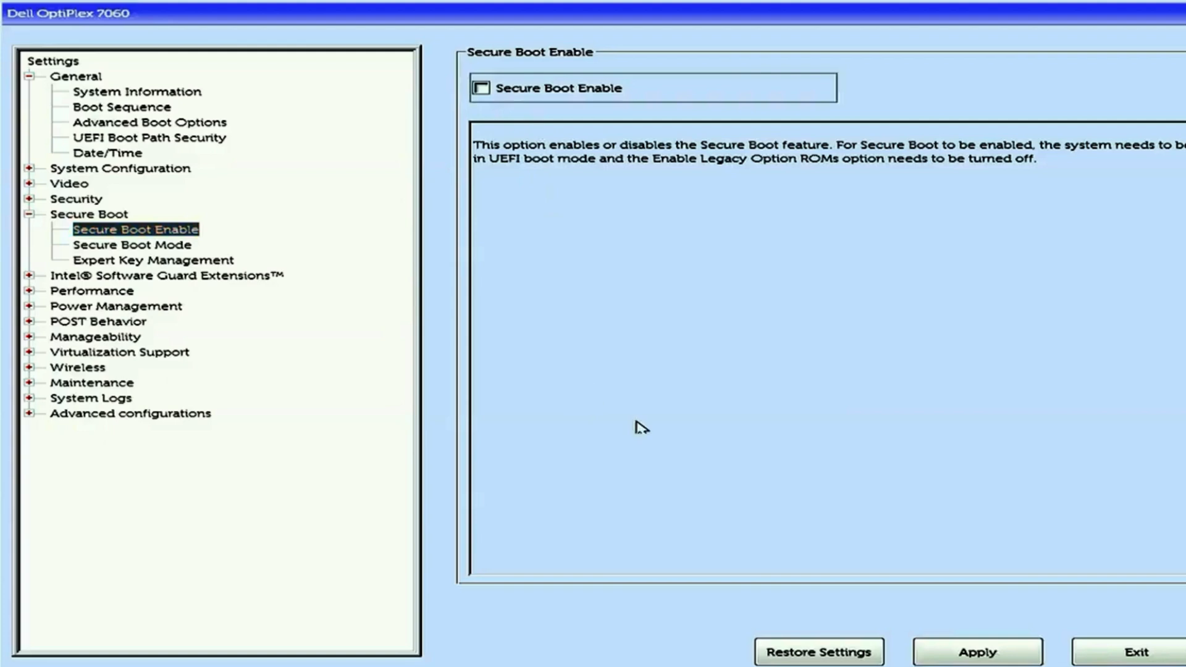
left_click(988, 649)
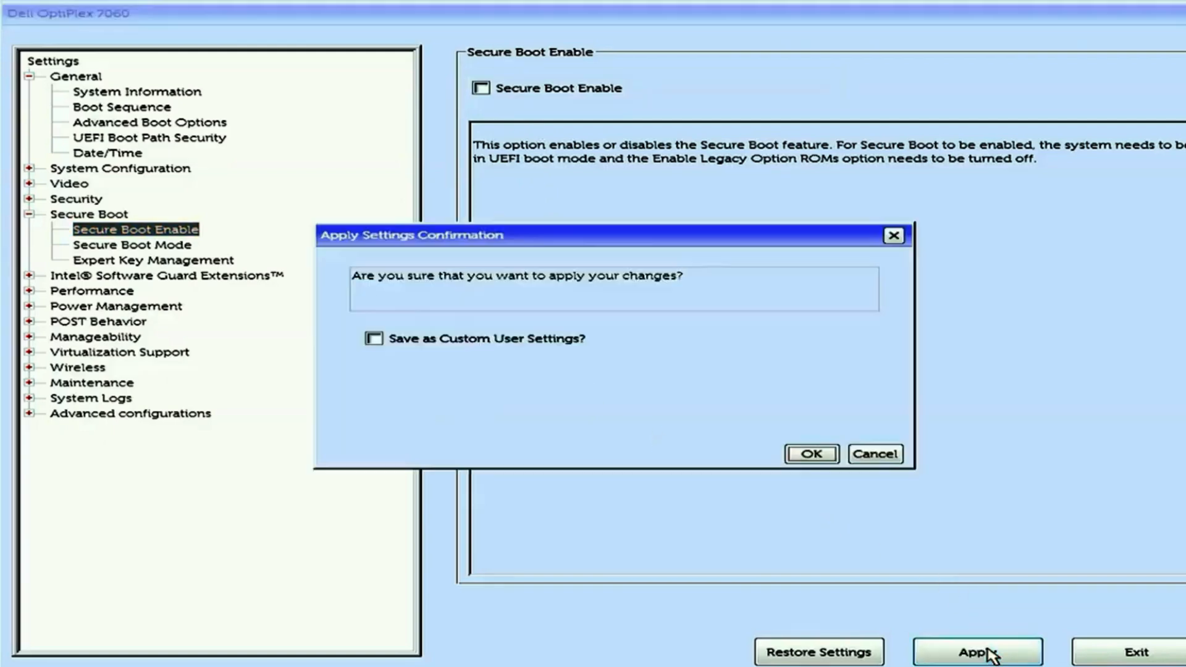
left_click(815, 455)
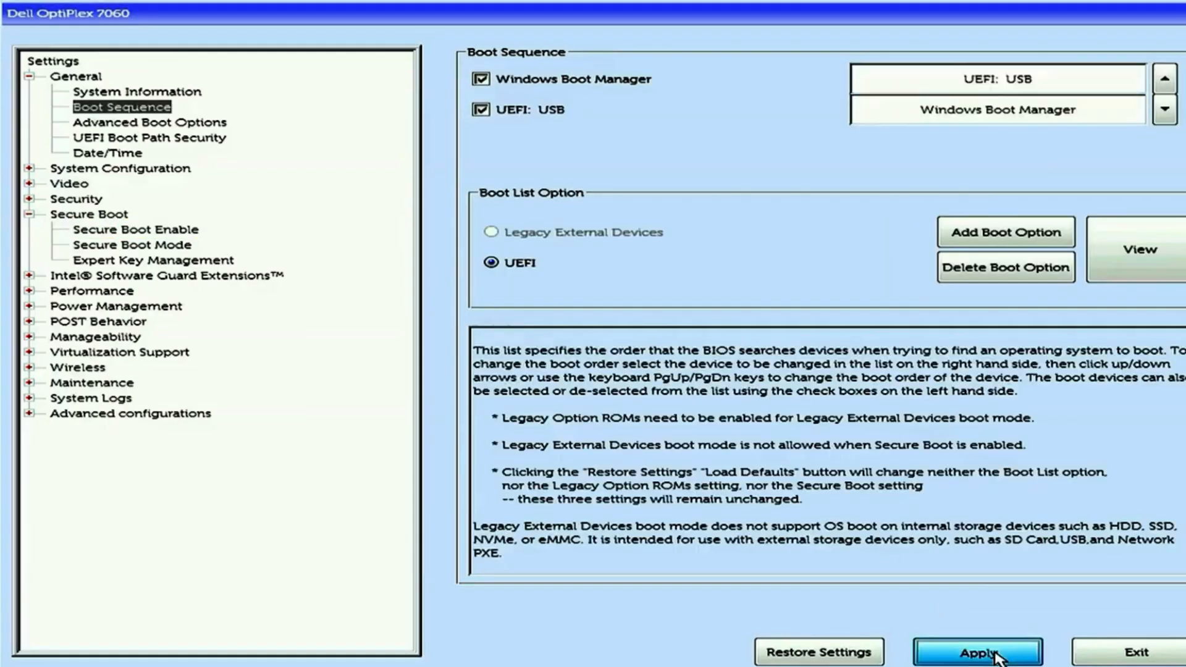
Apply the boot sequence with UEFI: USB ahead of Windows Boot Manager and exit the BIOS setup.
left_click(983, 650)
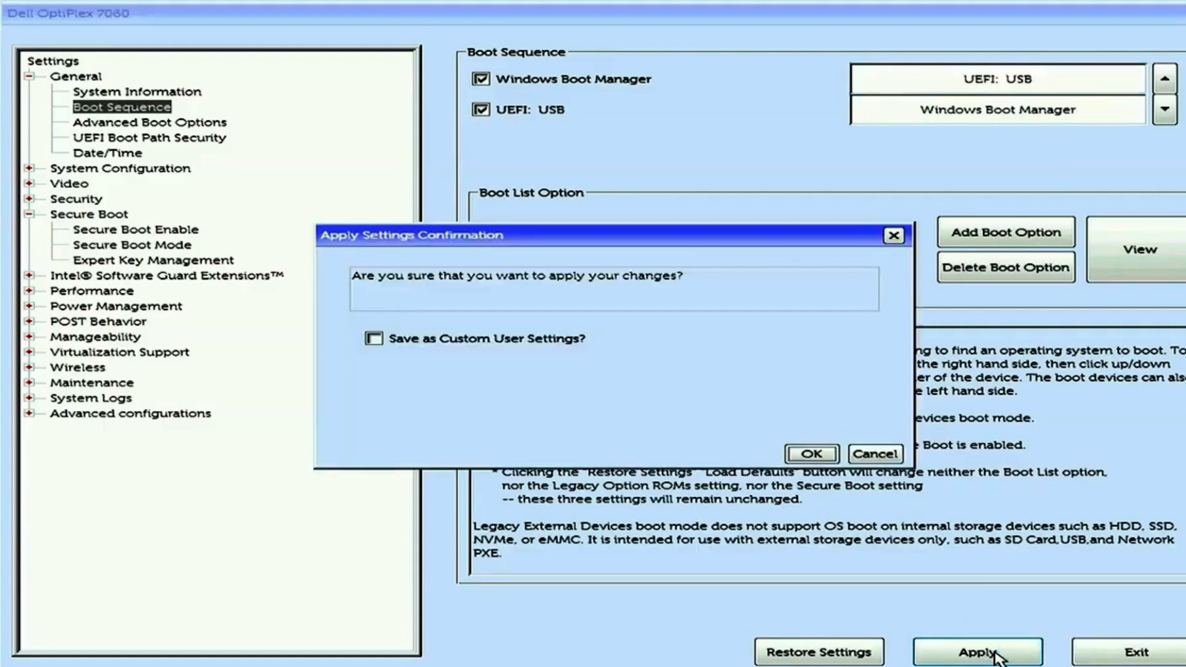
left_click(815, 456)
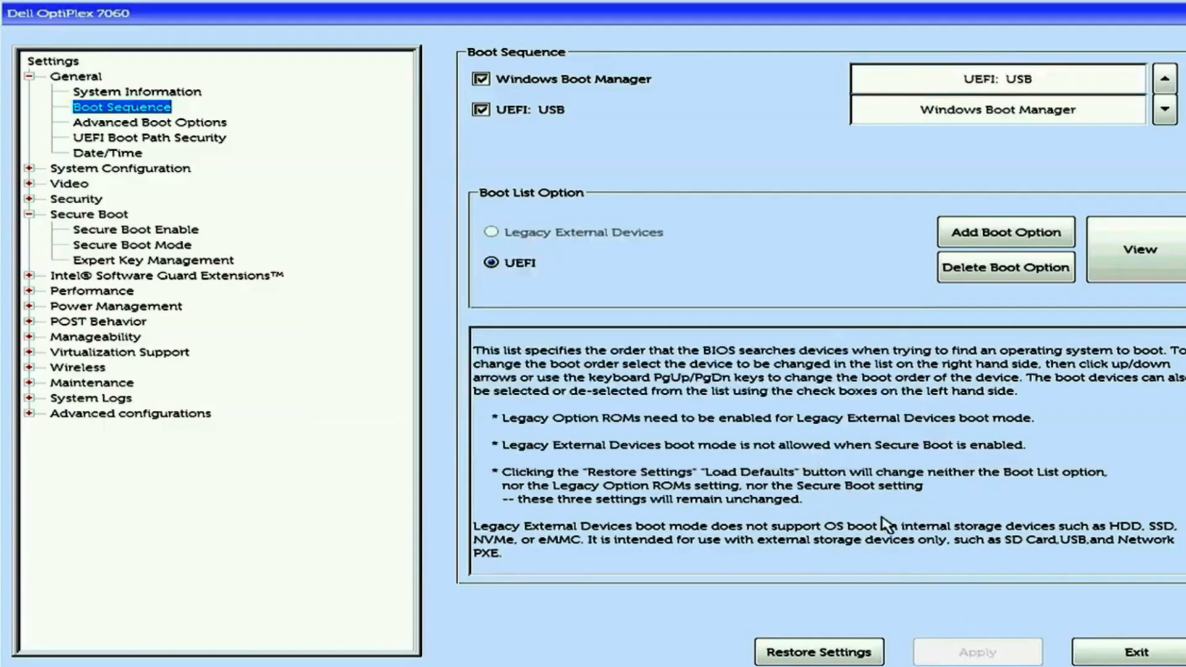
left_click(1153, 650)
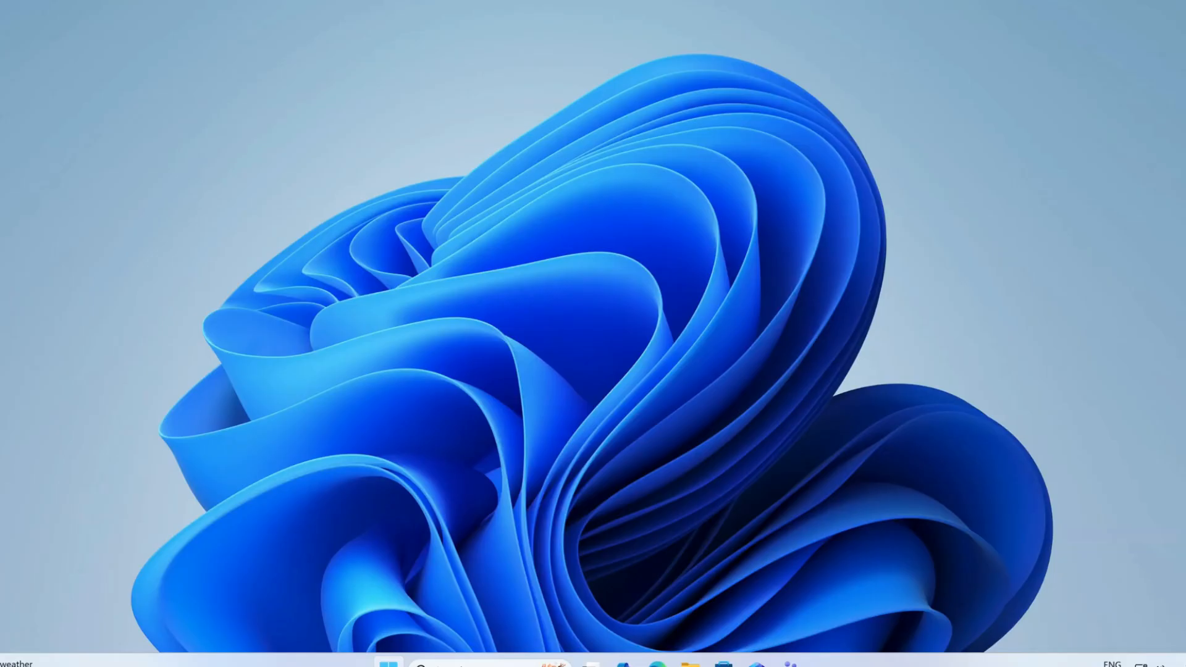
Restart Windows into advanced startup from the Recovery settings and boot from the EFI USB Device.
key("super")
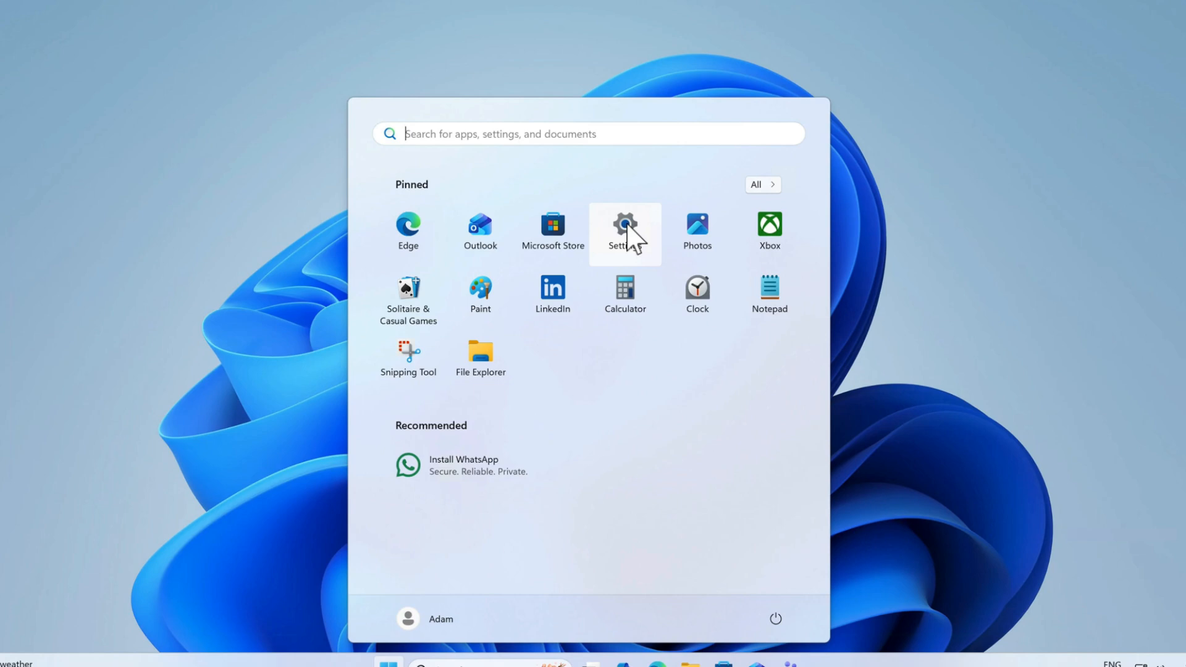
left_click(628, 225)
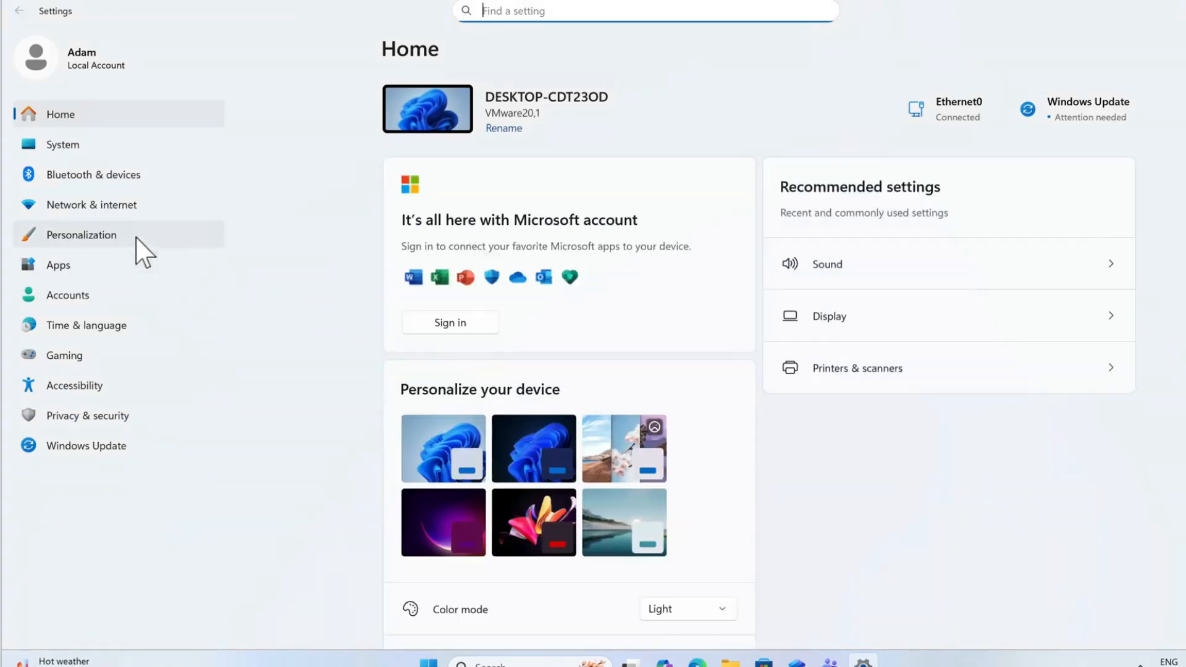
left_click(67, 153)
scroll(642, 445, "down", 3)
scroll(636, 432, "down", 3)
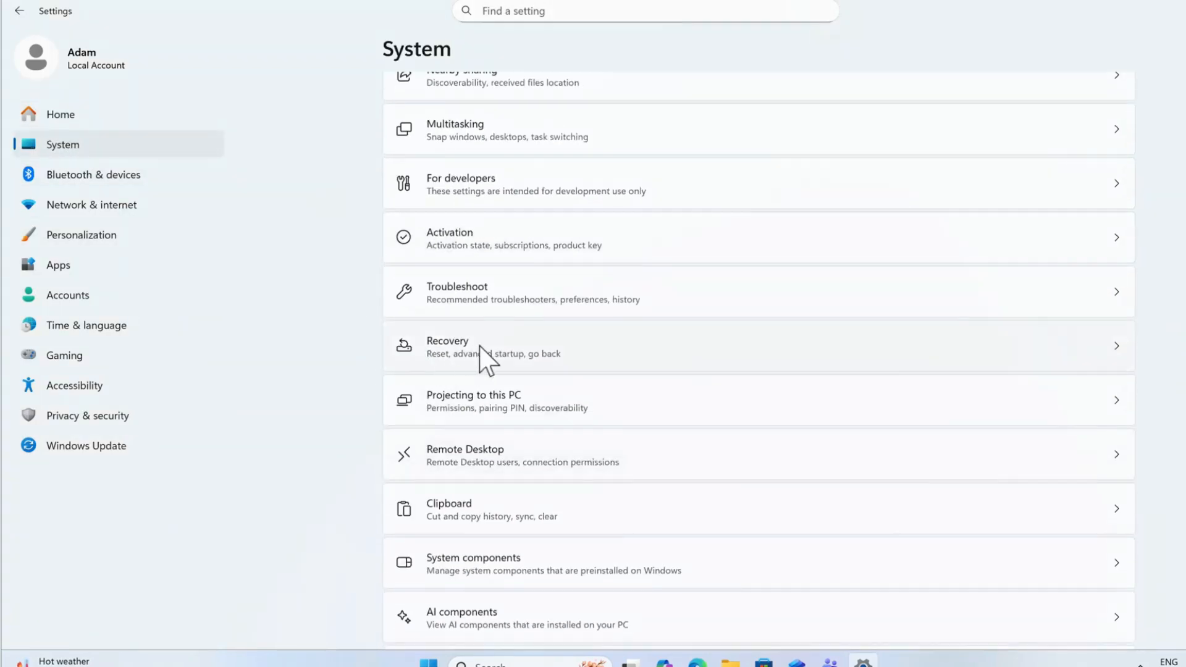
left_click(480, 346)
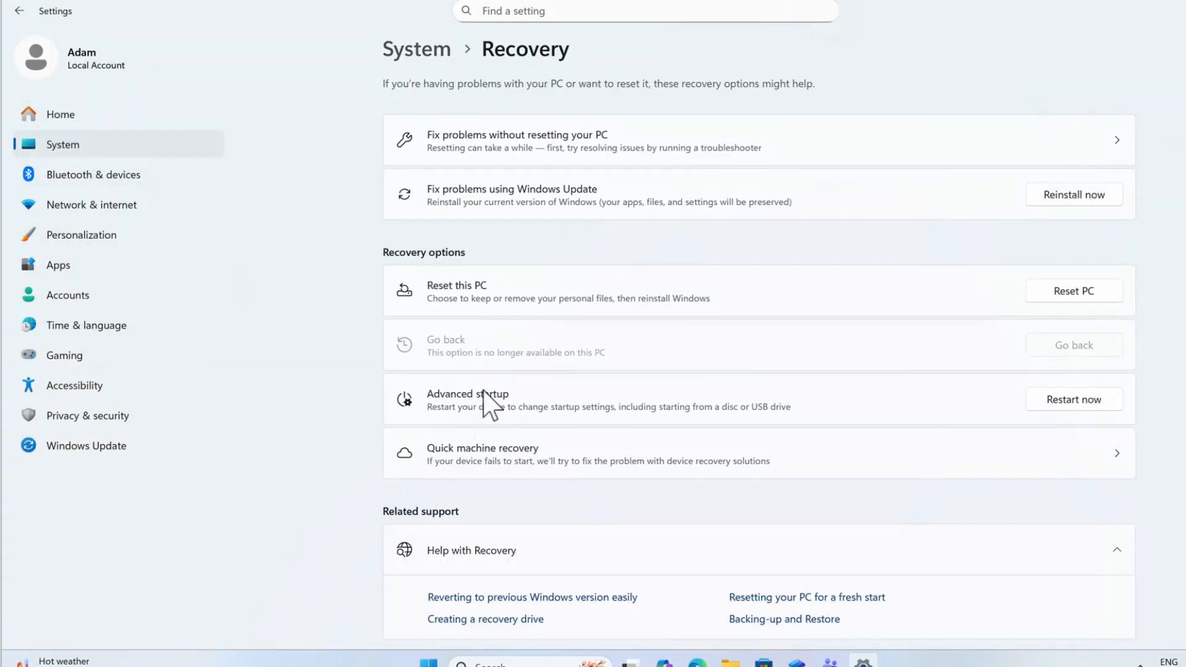
left_click(1077, 399)
left_click(532, 378)
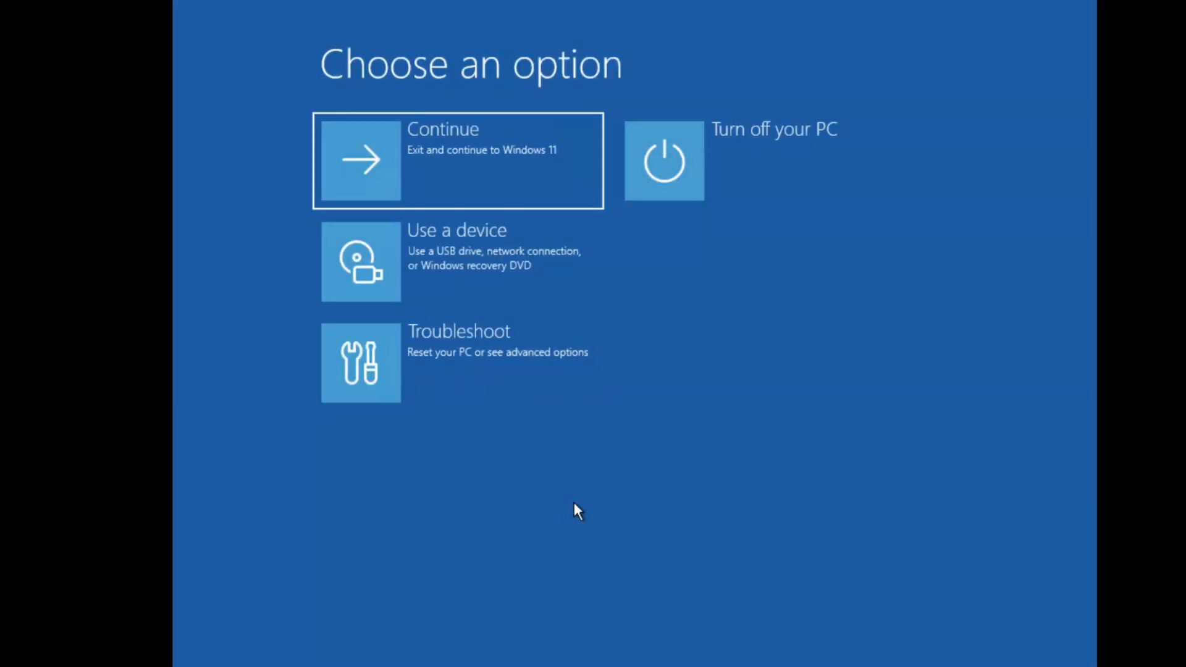
left_click(461, 256)
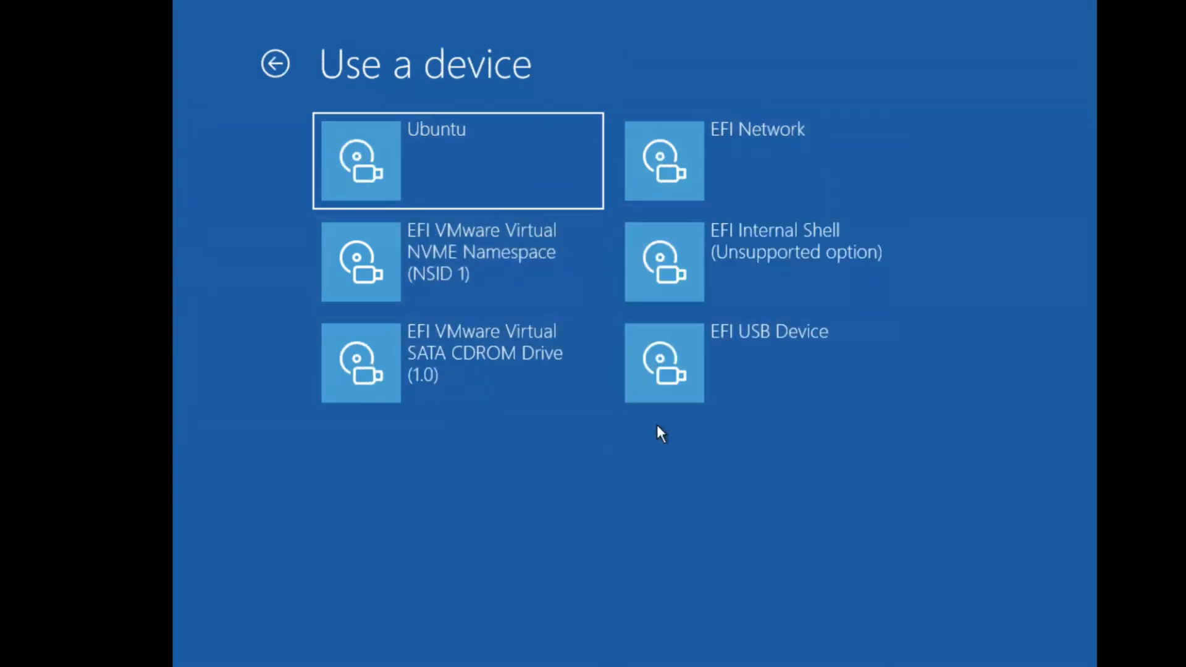
left_click(744, 360)
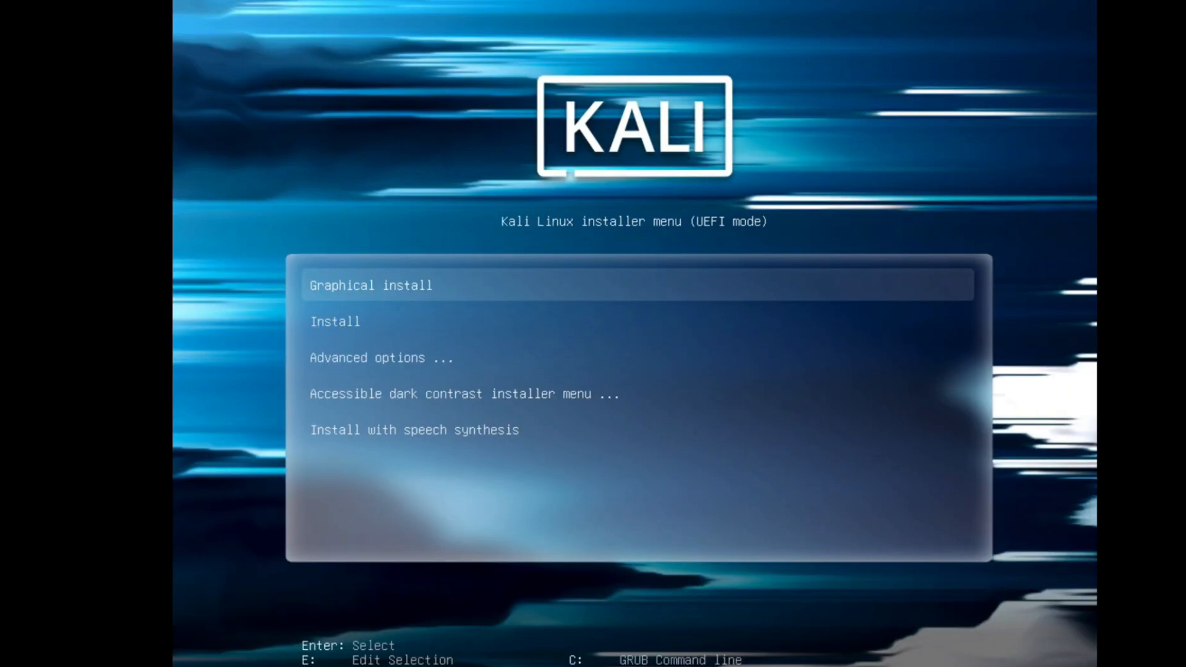
Start the Kali Linux installer with the Graphical install option.
key("Down")
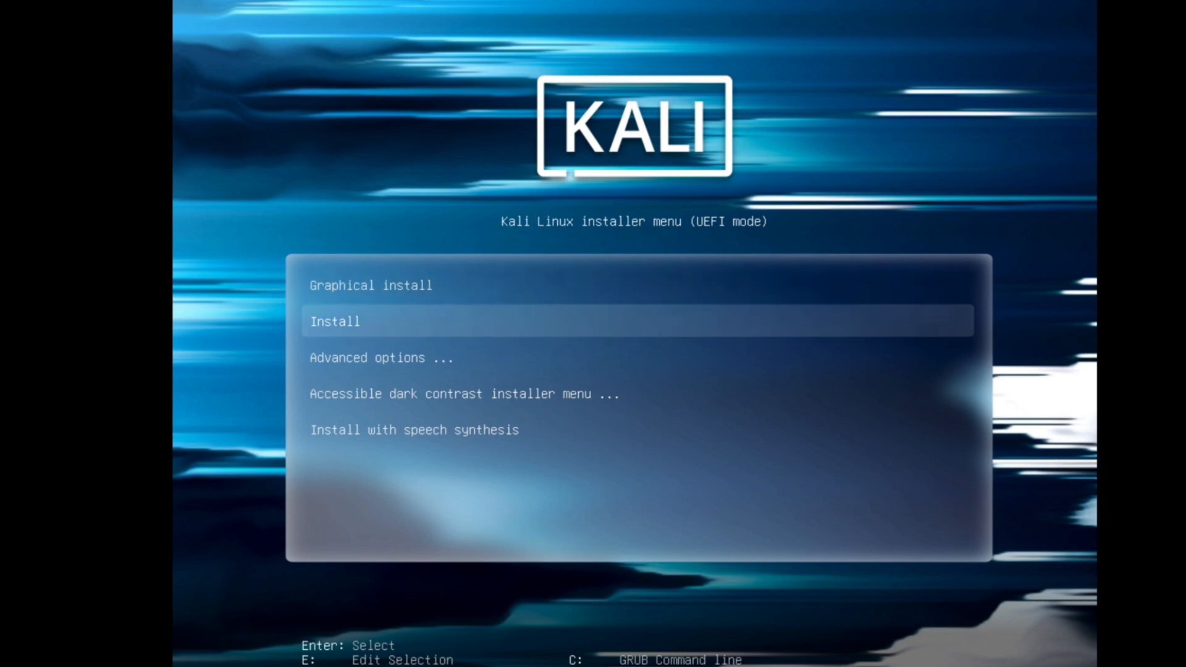
key("Down")
key("Up")
key("Up")
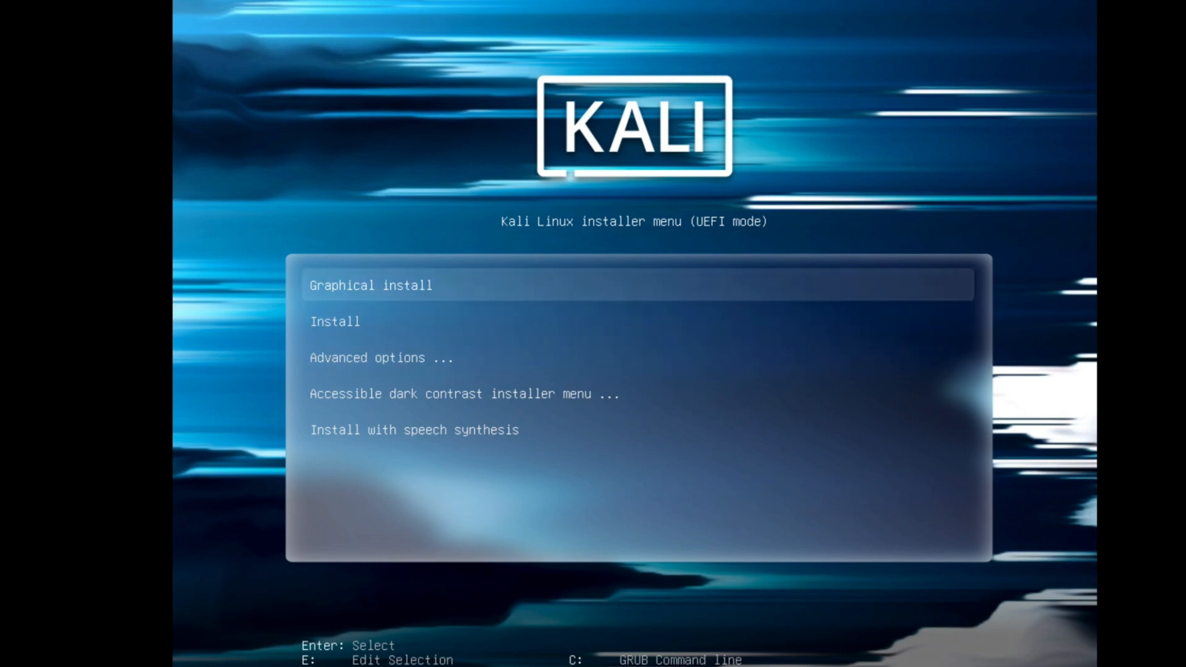
key("Down")
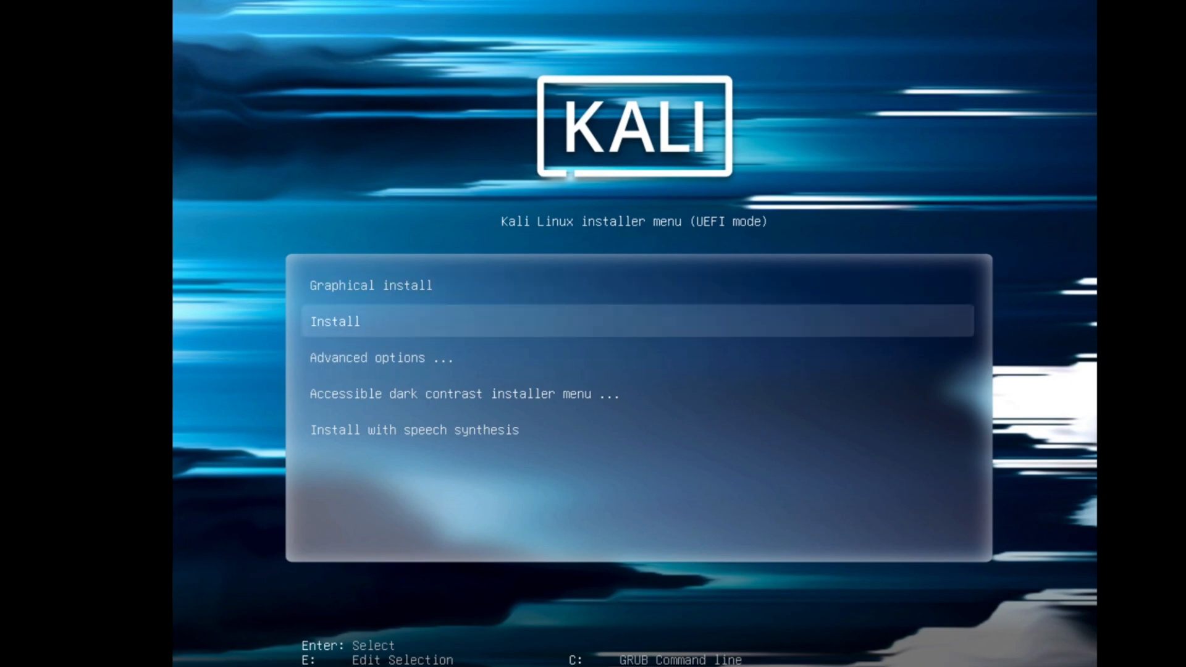
key("Up")
key("Return")
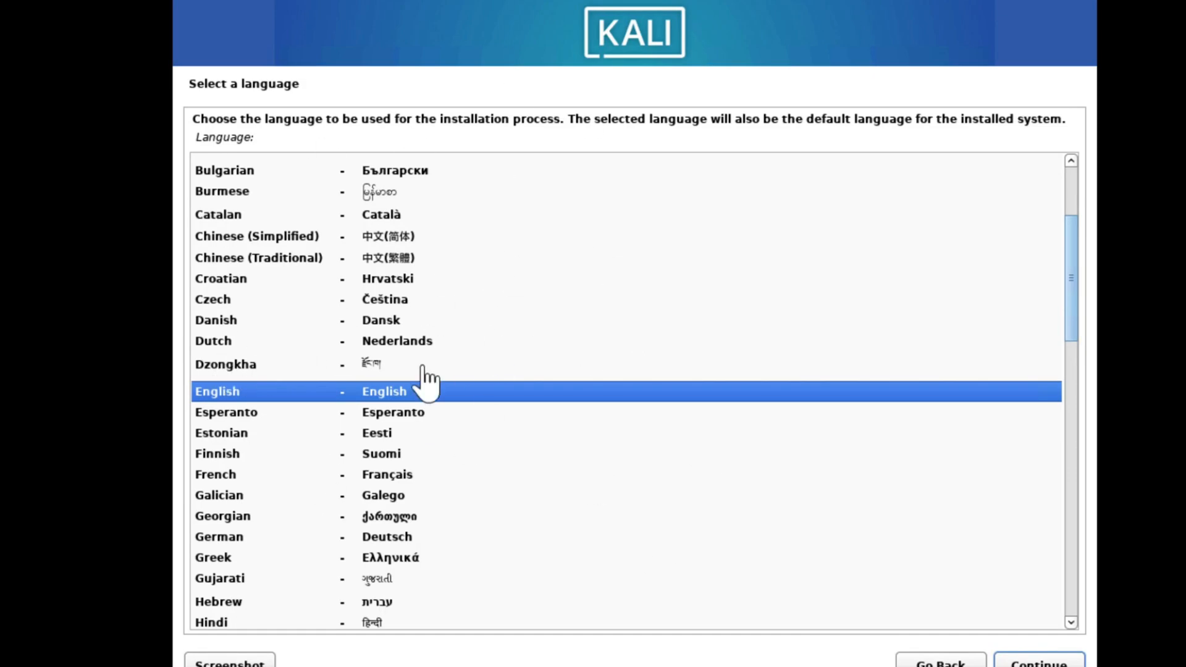
Set the installer language to English and the location to United States, and continue to the hostname setup.
left_click(1004, 663)
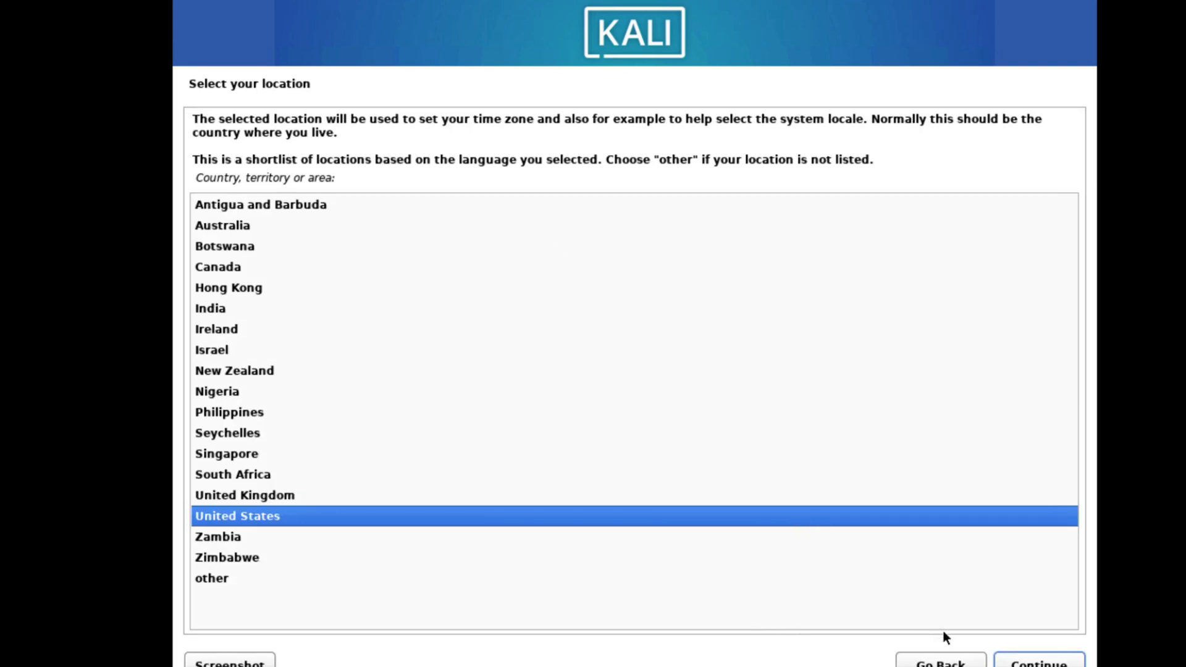
left_click(1019, 664)
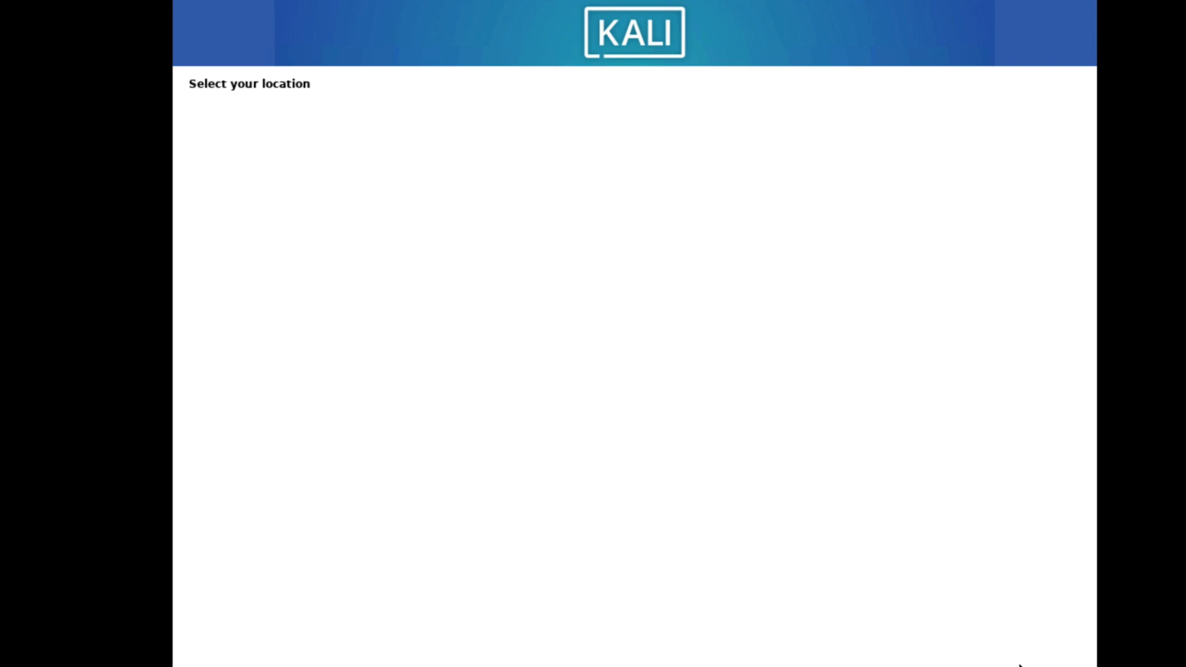
left_click(1001, 662)
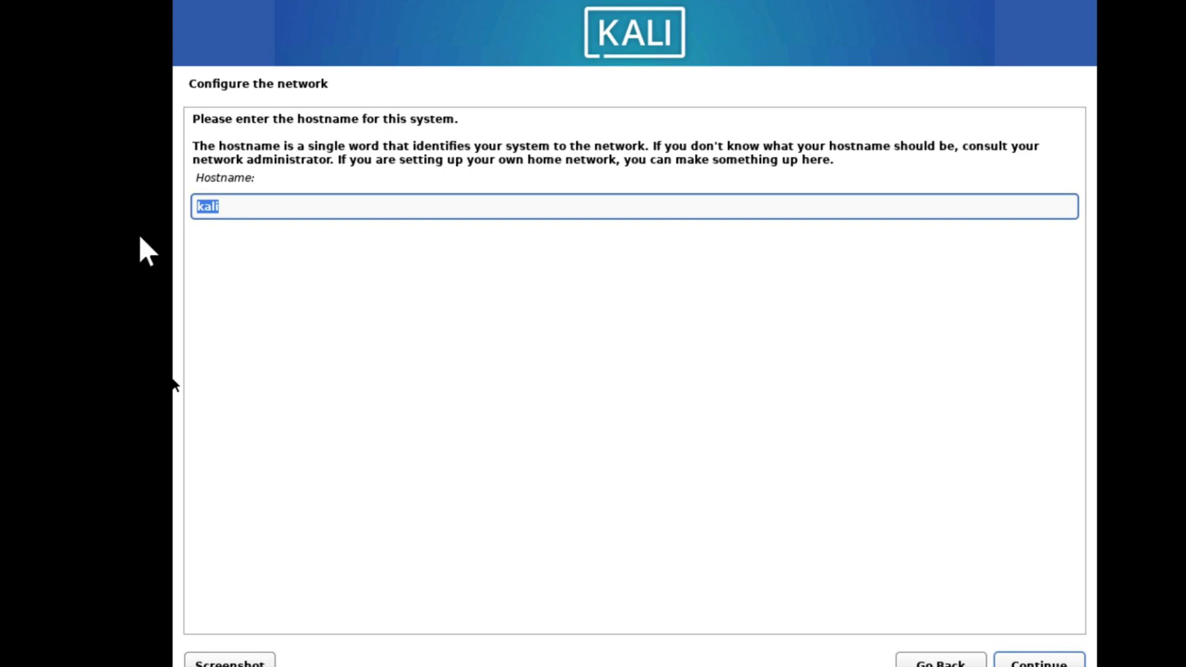
Keep kali as the system's hostname and leave the domain name empty.
left_click(226, 205)
left_click_drag(241, 202, 188, 203)
left_click(1049, 660)
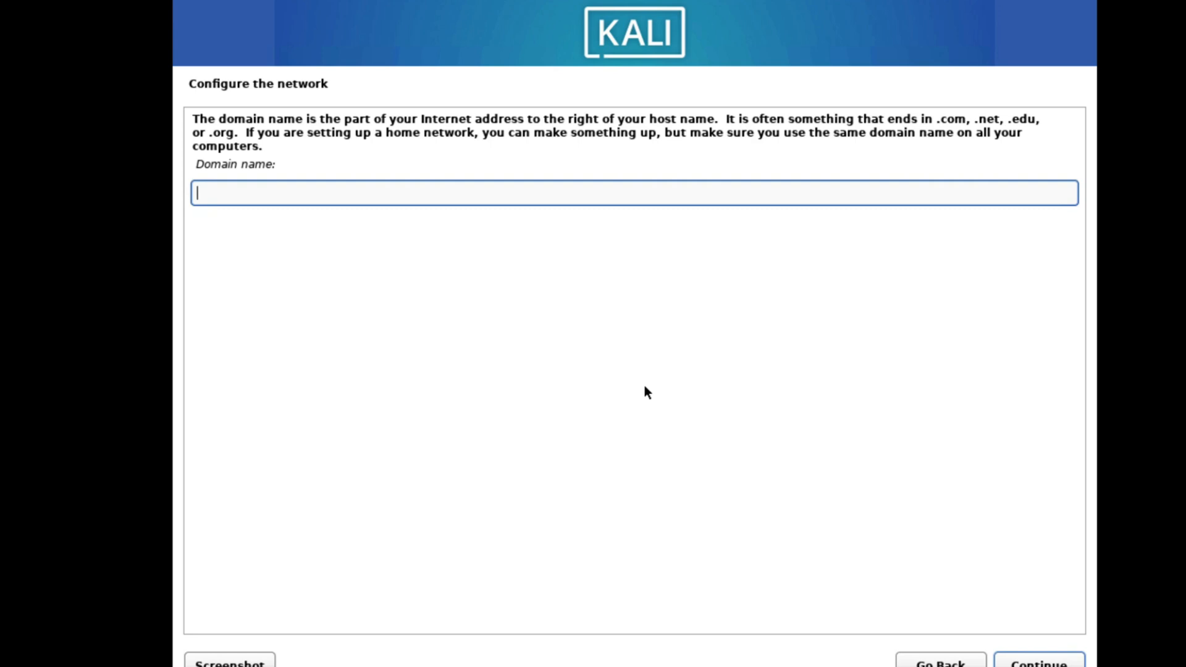
left_click(1021, 661)
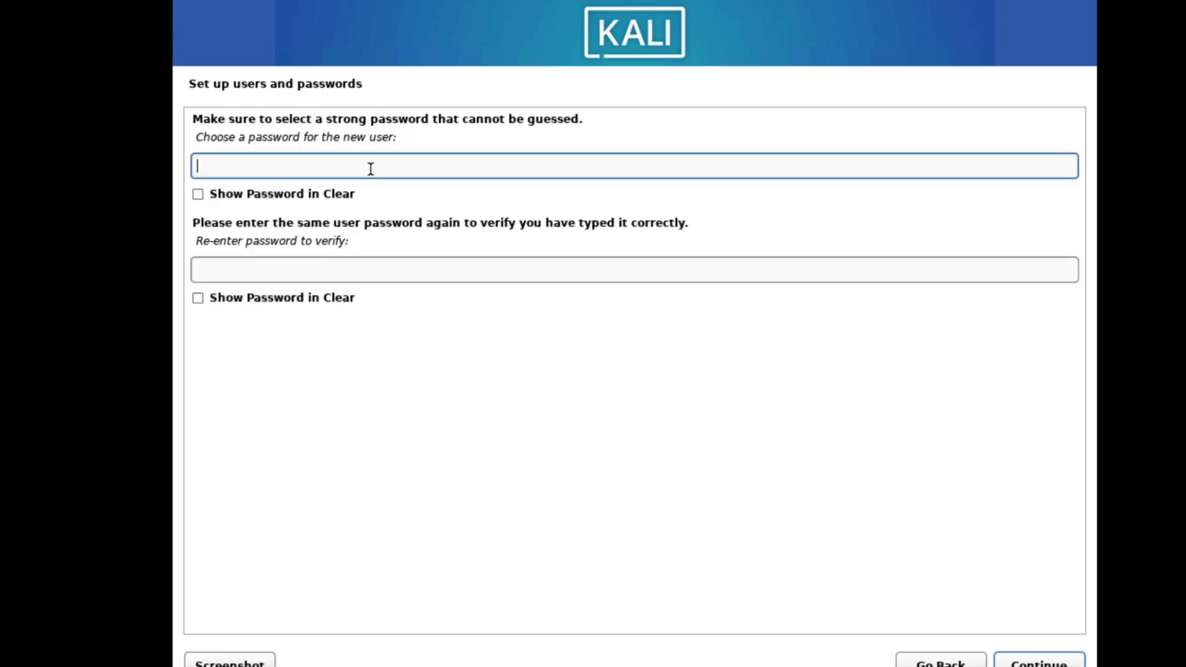
Create the new user account with kali as the full name, and enter and verify the account password.
type("kali")
key("Tab")
key("Tab")
type("kali")
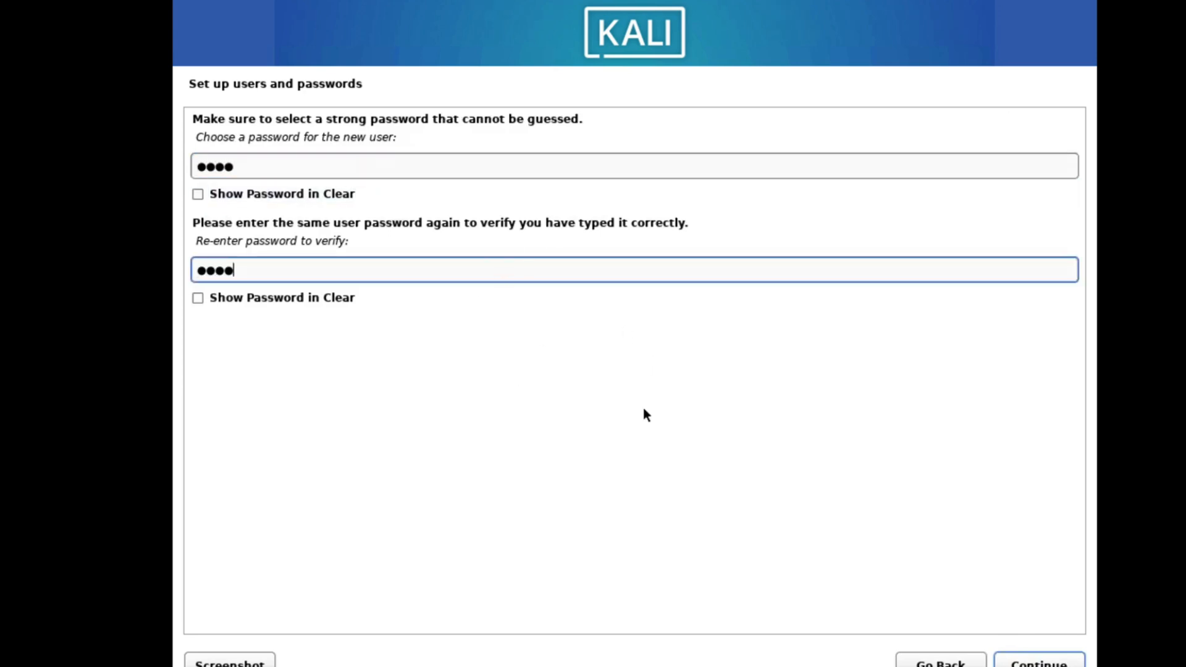
key("Return")
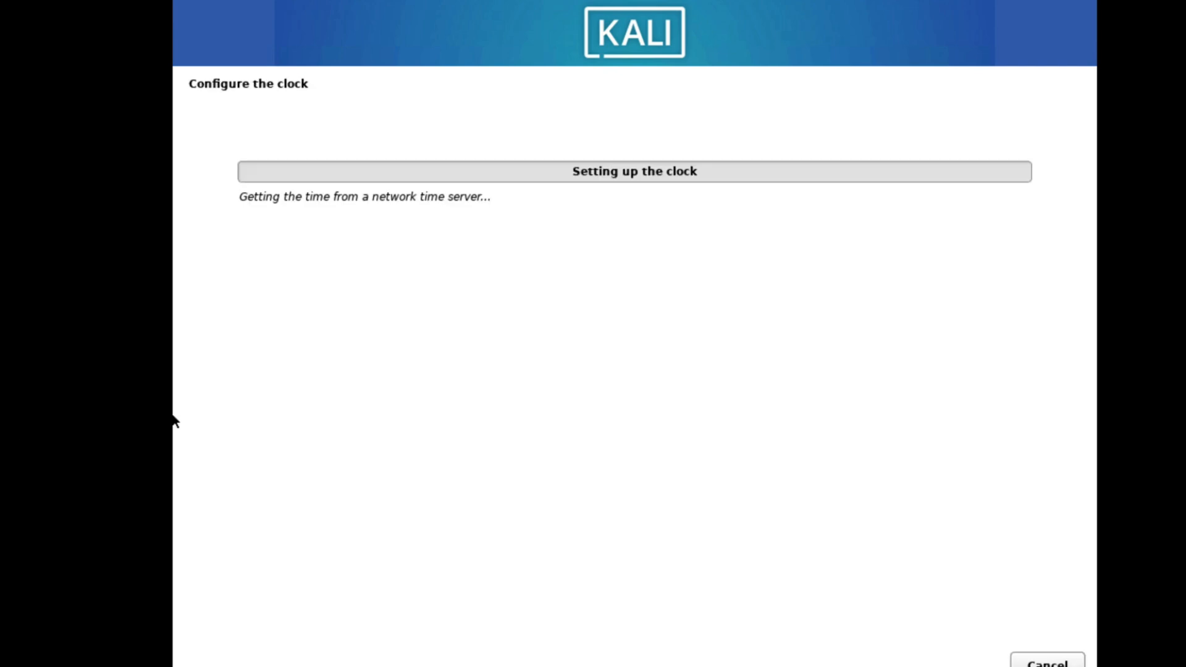
Choose the time zone for the system clock and continue to disk partitioning.
left_click(229, 303)
left_click(1049, 659)
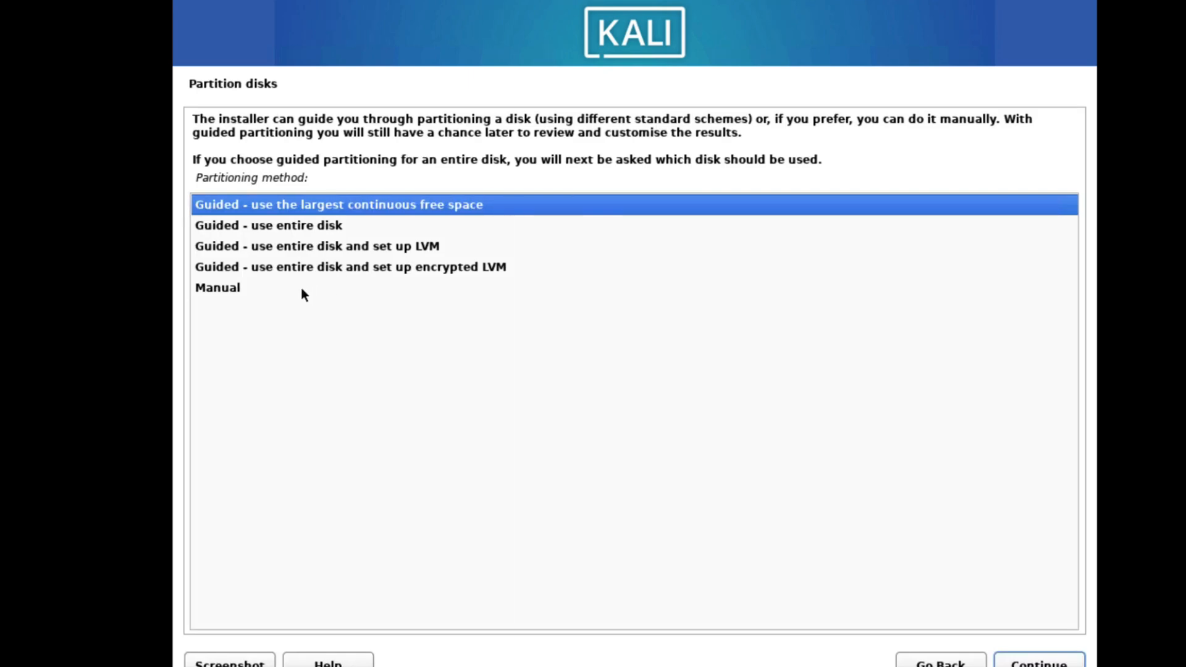
Choose manual partitioning and automatically partition the 32.2 GB free space on /dev/nvme0n1 with all files in one partition.
left_click(281, 290)
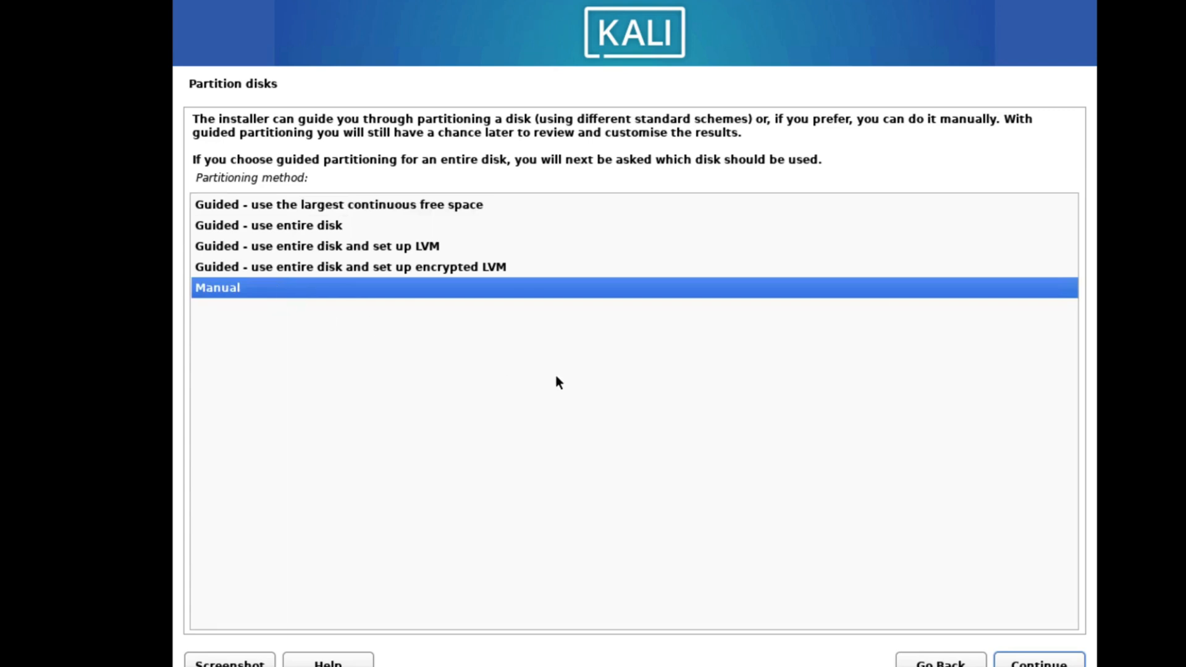
left_click(1023, 662)
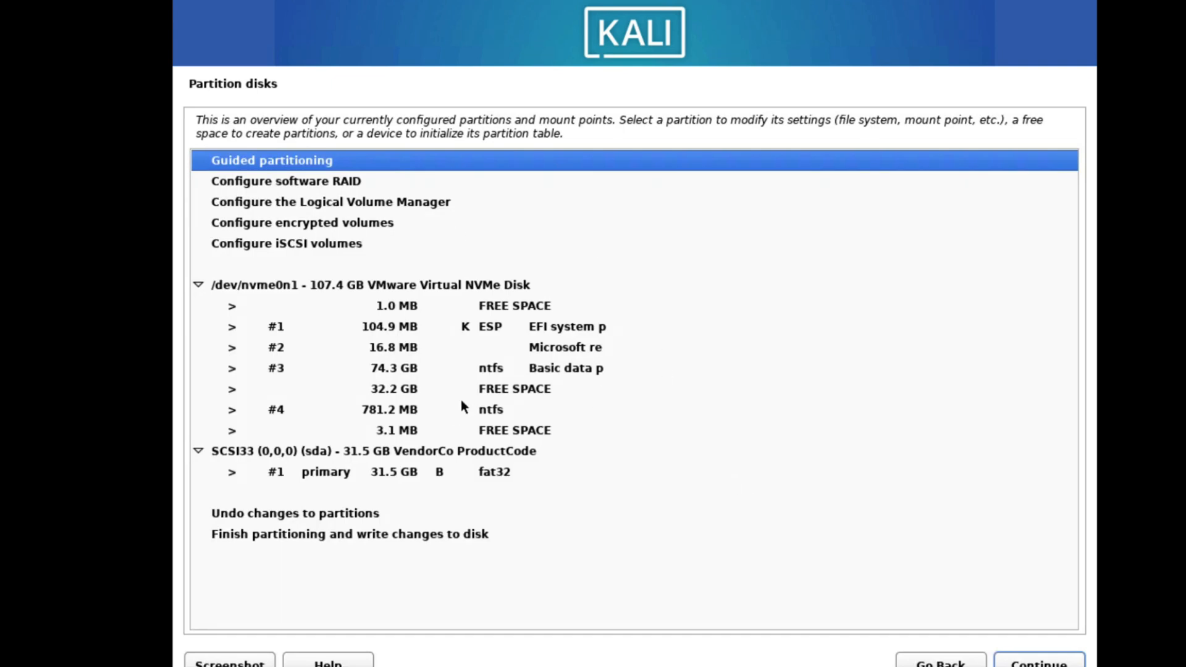
left_click(436, 389)
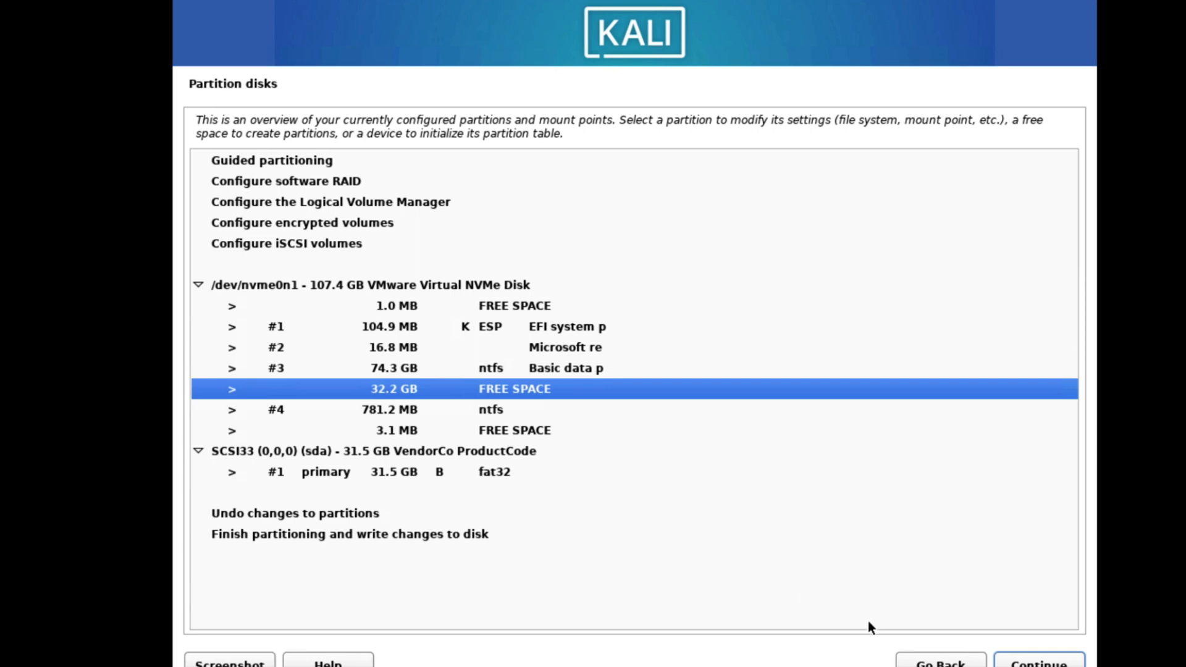
left_click(1040, 664)
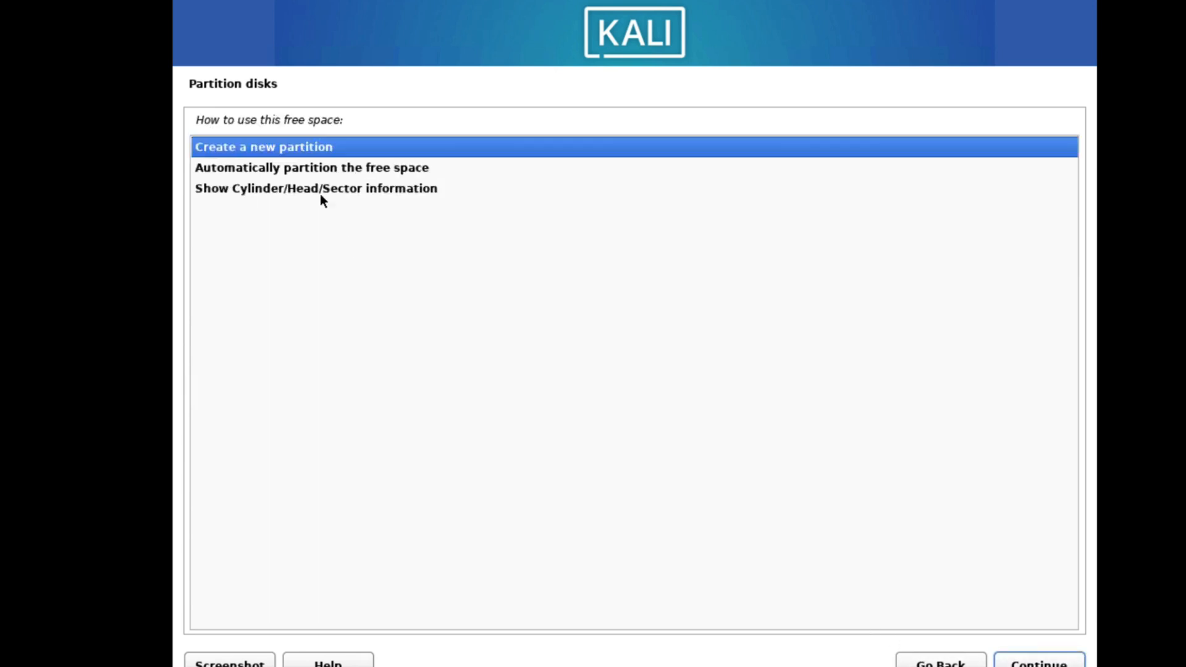
left_click(313, 171)
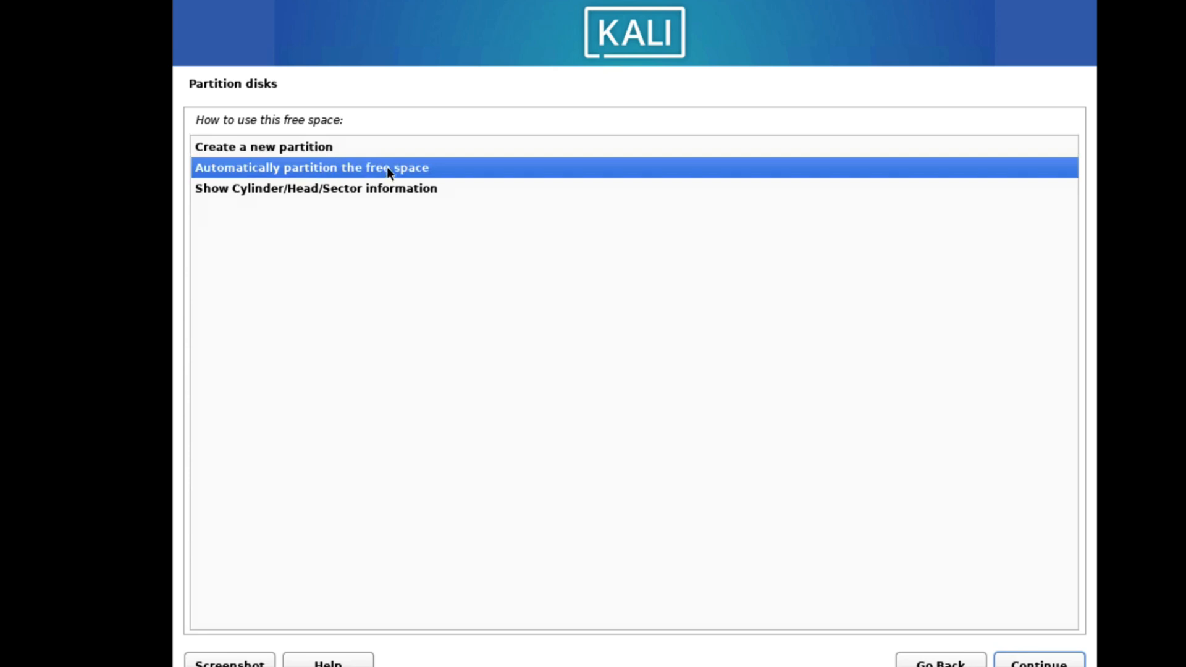
left_click(1007, 663)
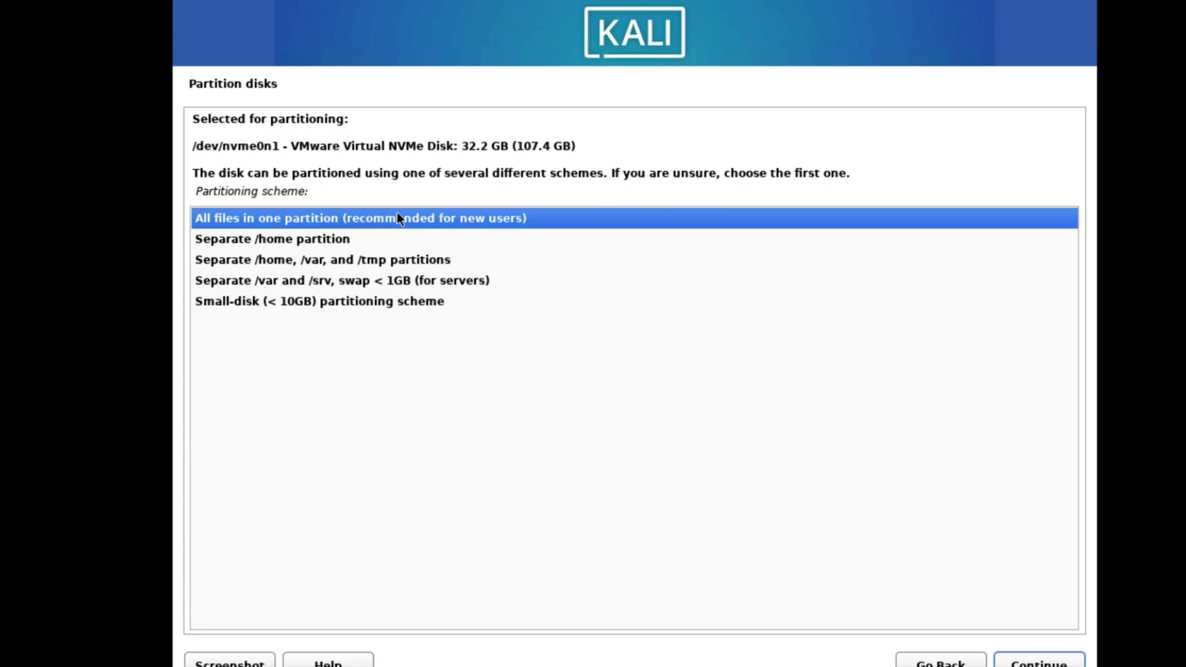
double_click(424, 220)
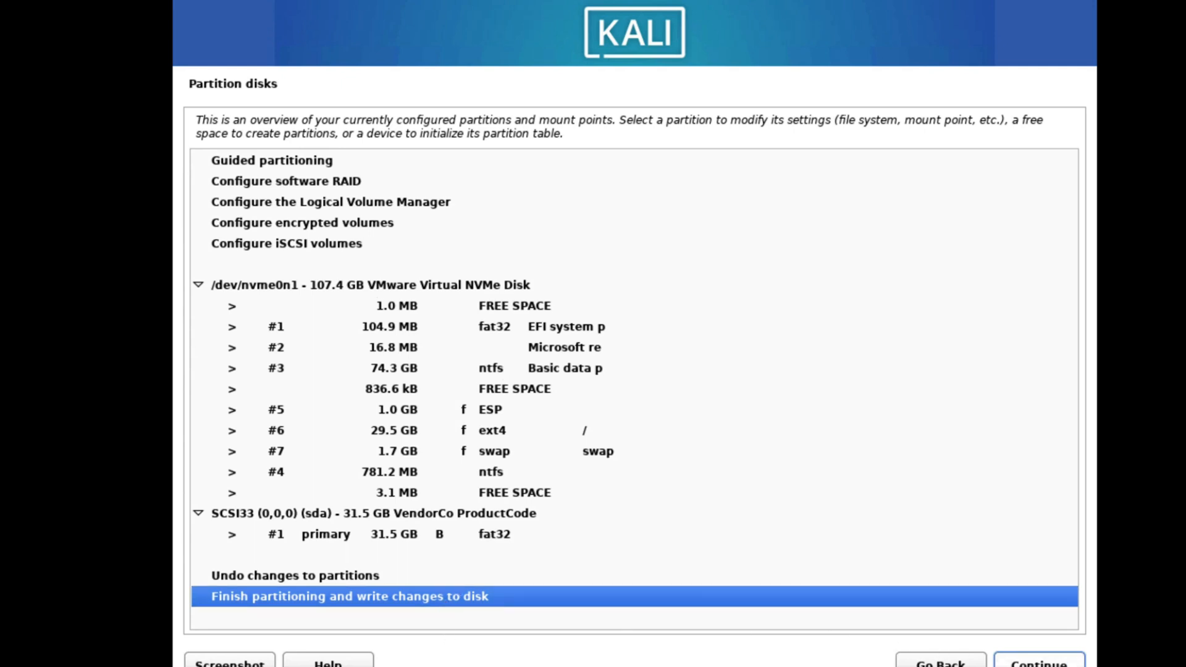
Finish partitioning and write the changes to disk.
left_click(1040, 662)
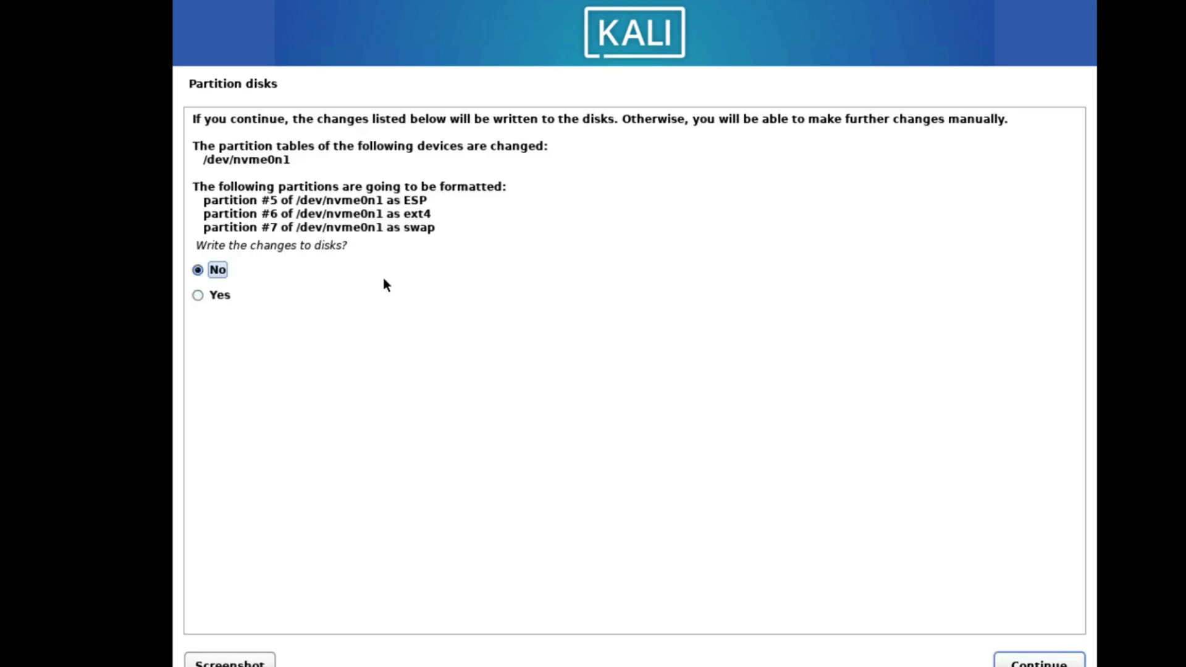
left_click(217, 299)
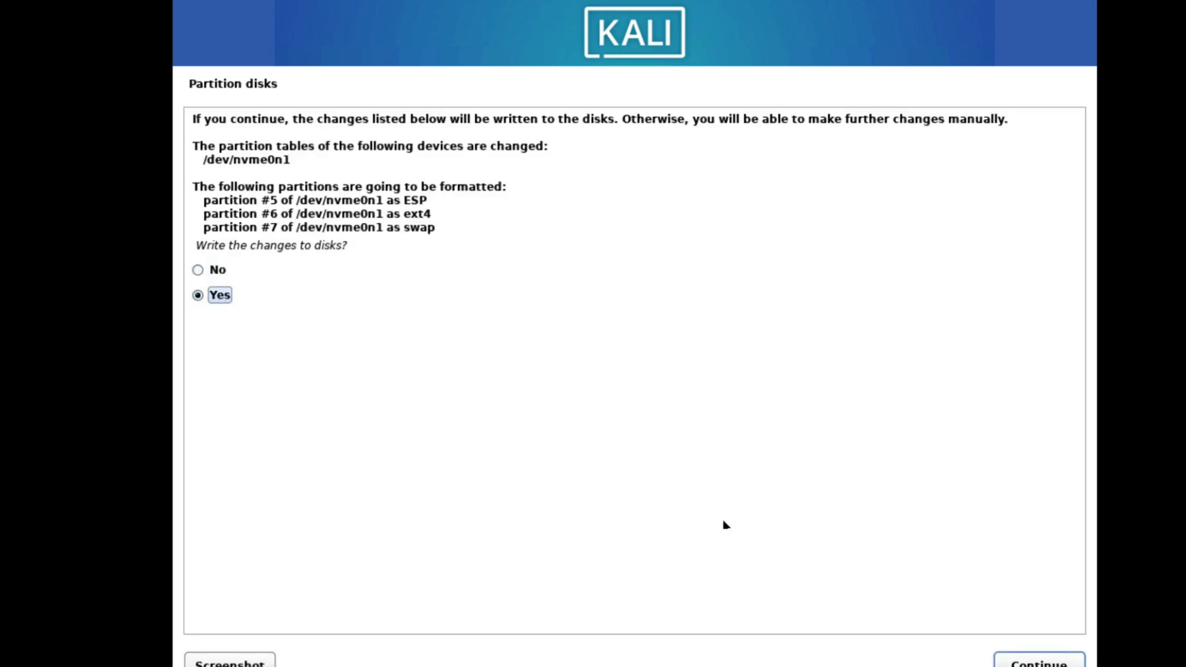
left_click(1038, 661)
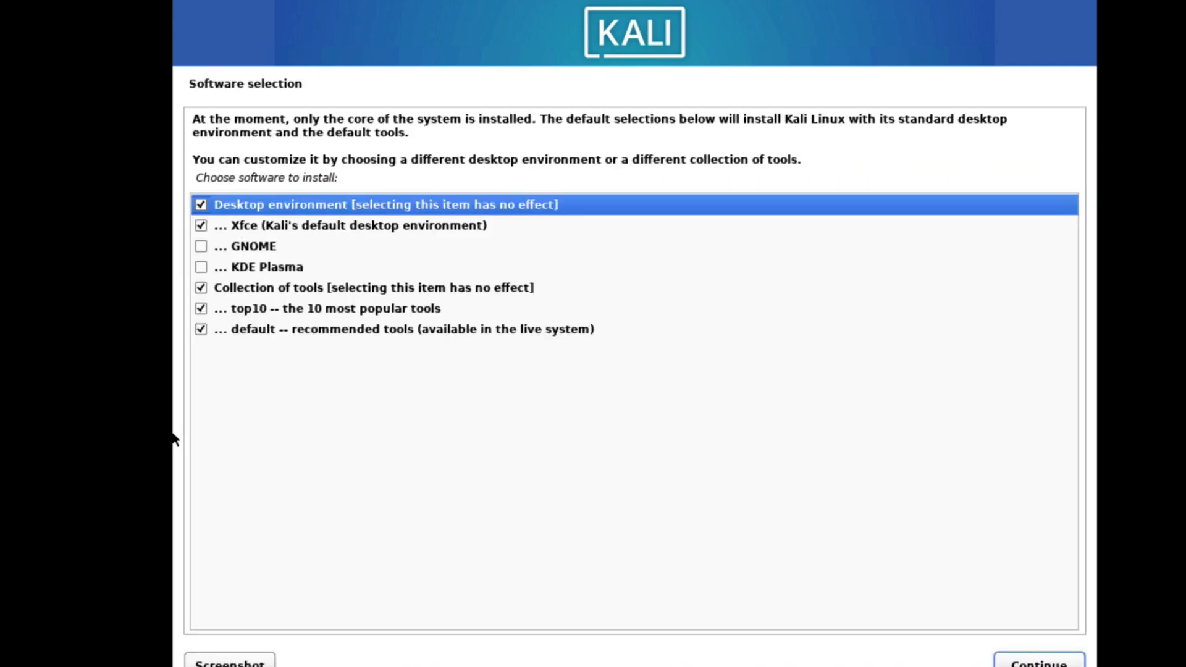
Add the GNOME and KDE Plasma desktops to the software selection, and set gdm3 as the default display manager.
left_click(201, 247)
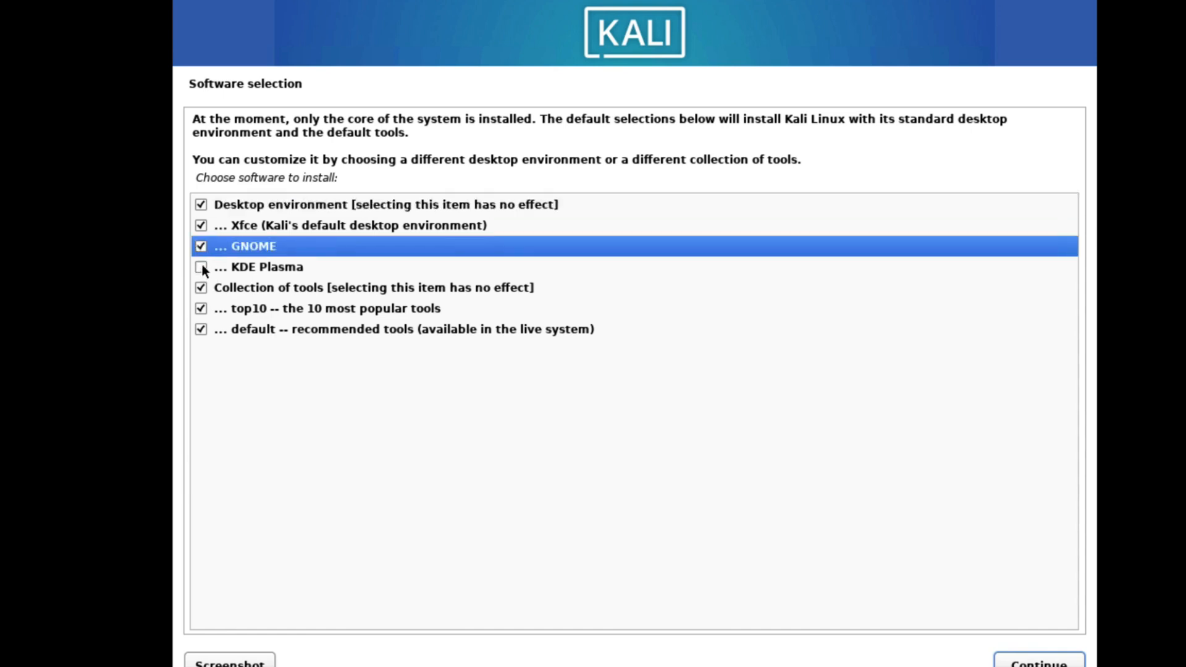
left_click(202, 267)
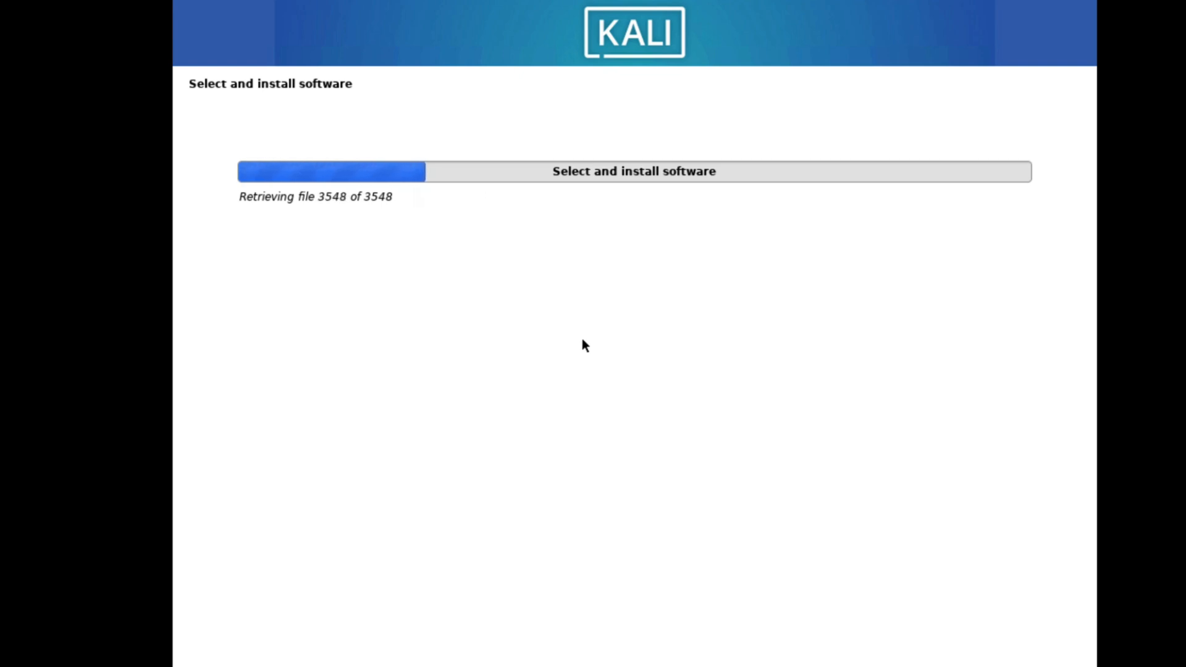
left_click(229, 244)
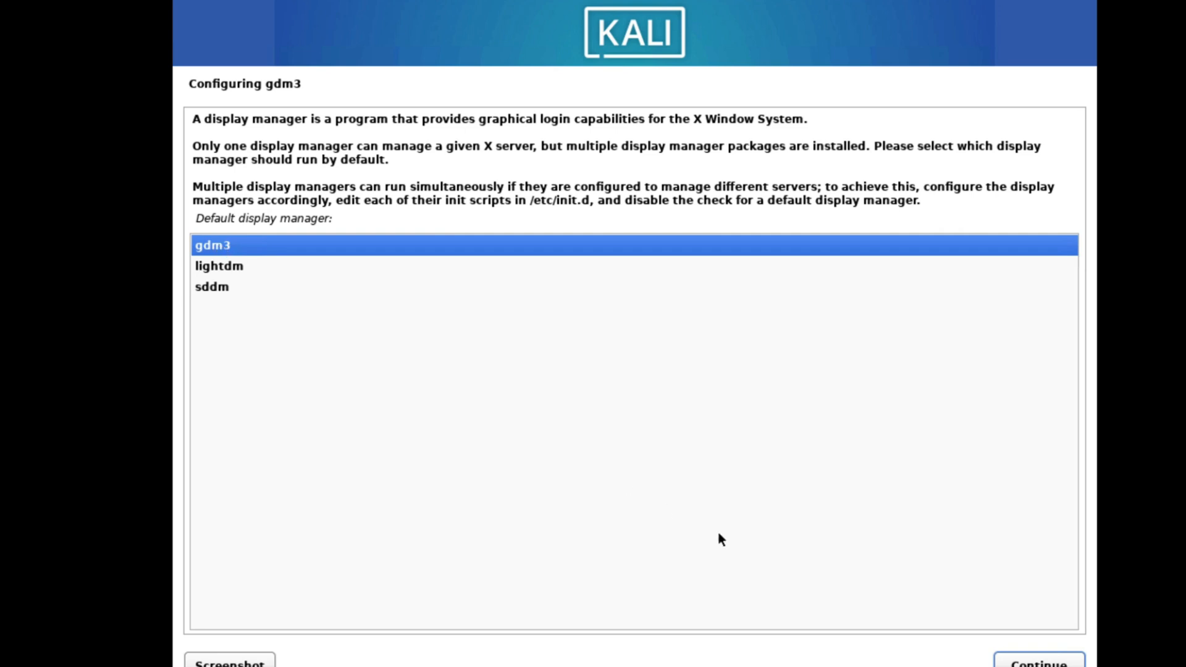
left_click(1044, 660)
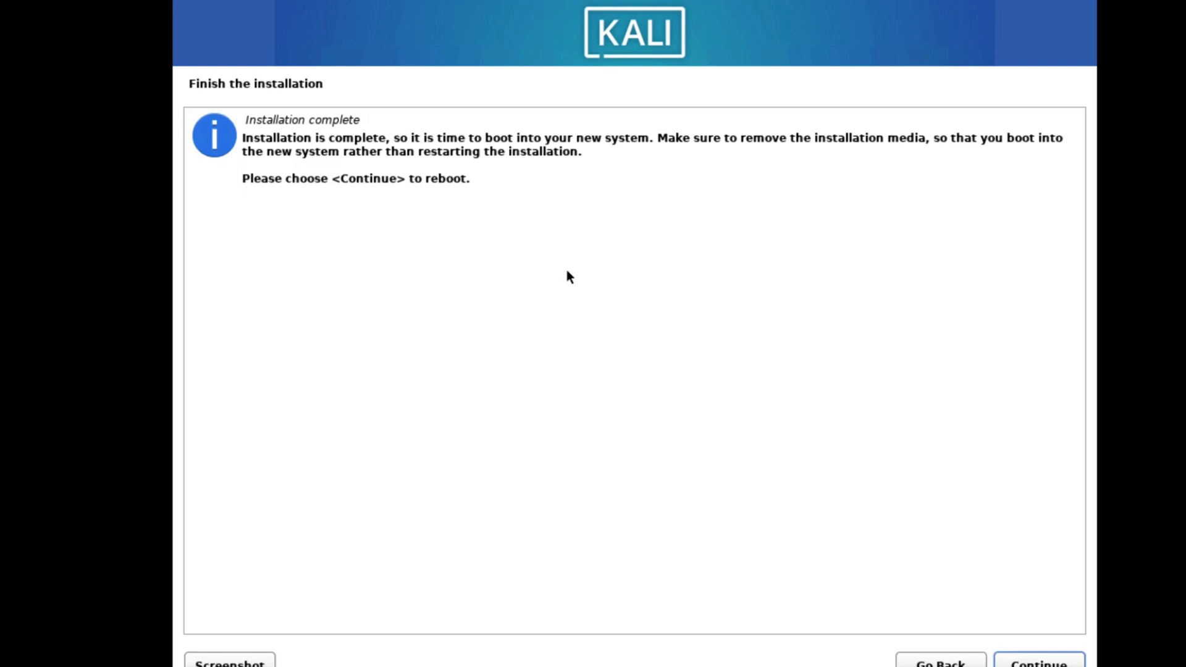
Reboot out of the completed installation and start Kali GNU/Linux from the boot menu.
left_click(1044, 657)
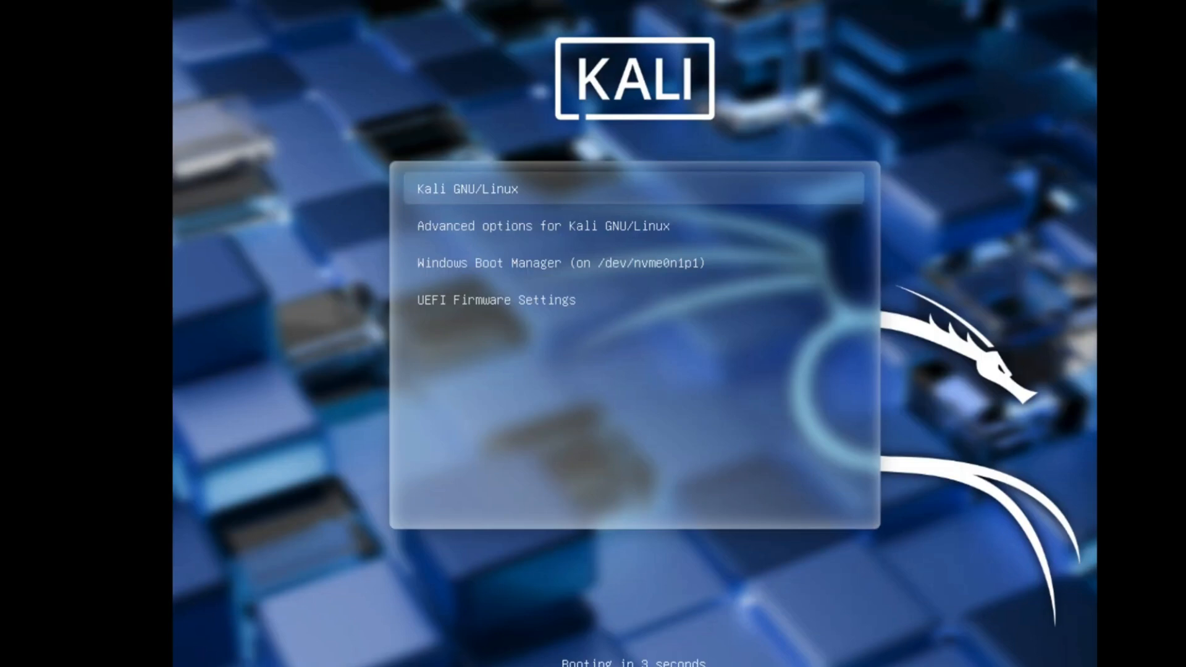
key("Down")
key("Down")
key("Down")
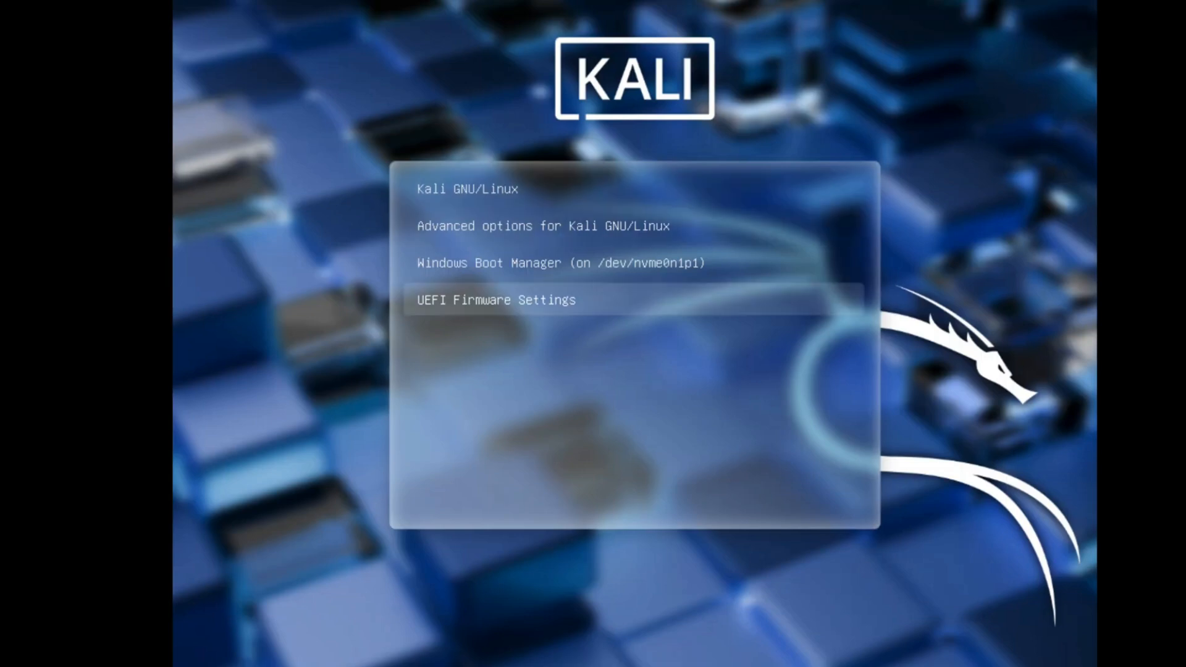
key("Up")
key("Up")
key("Up")
key("Down")
key("Down")
key("Down")
key("Up")
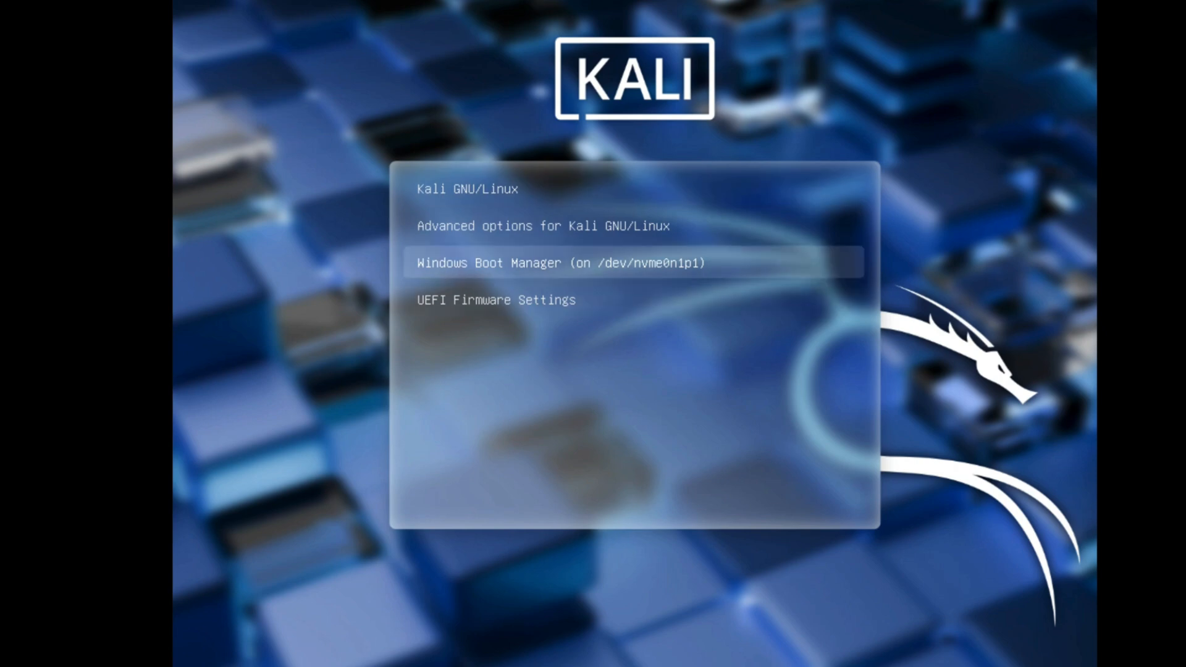
key("Up")
key("Up")
key("Down")
key("Down")
key("Up")
key("Up")
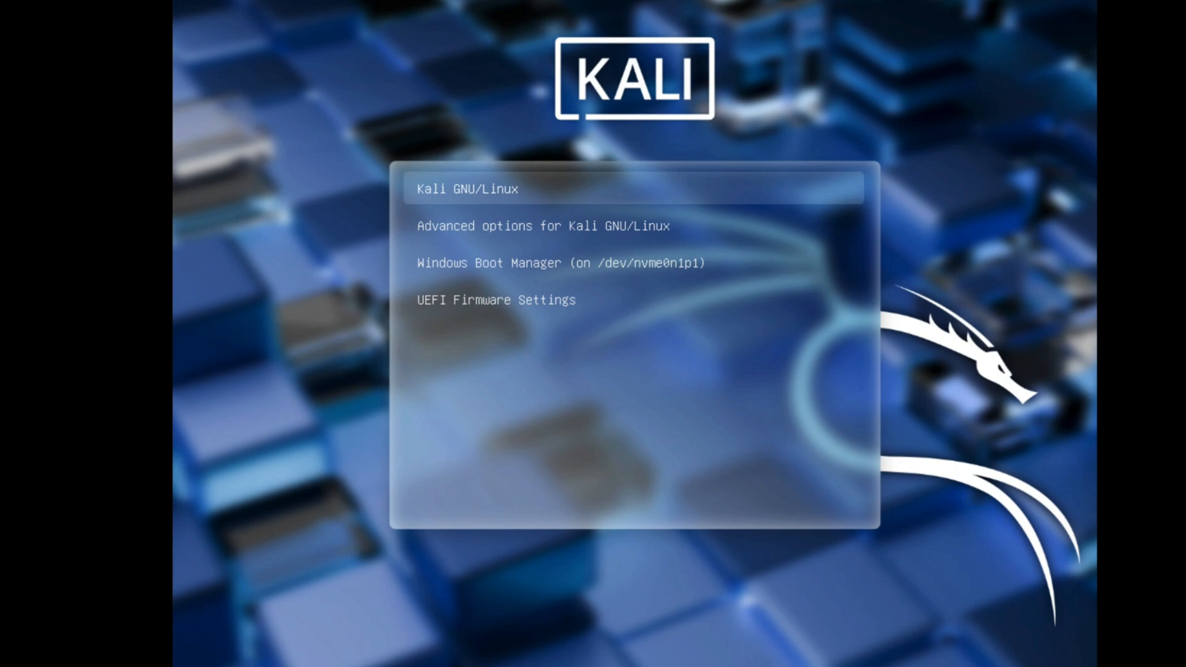
key("Return")
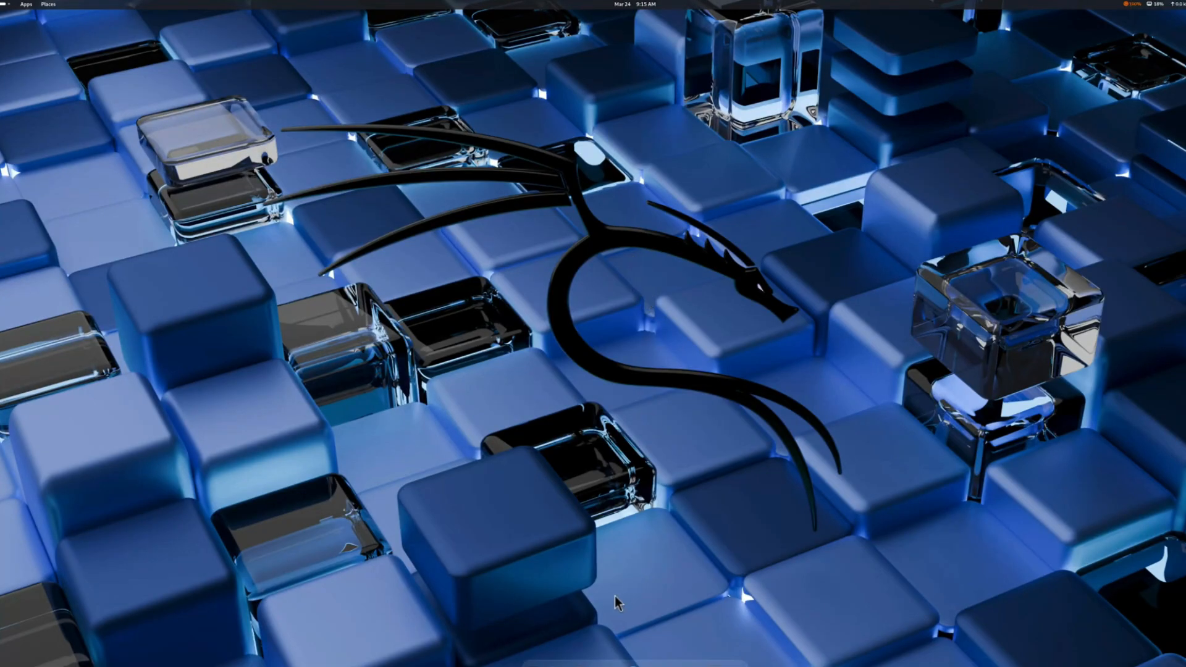
Open a terminal window on the Kali desktop, enlarge it and close it.
key("ctrl+alt+t")
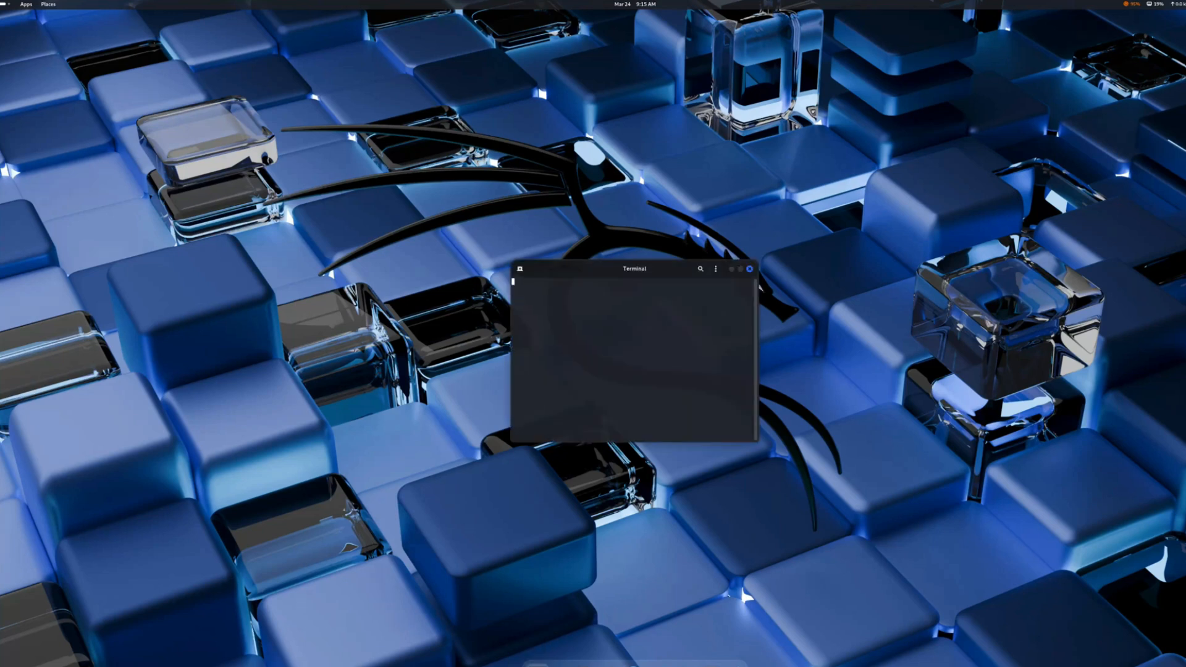
left_click_drag(524, 315, 922, 608)
left_click(915, 143)
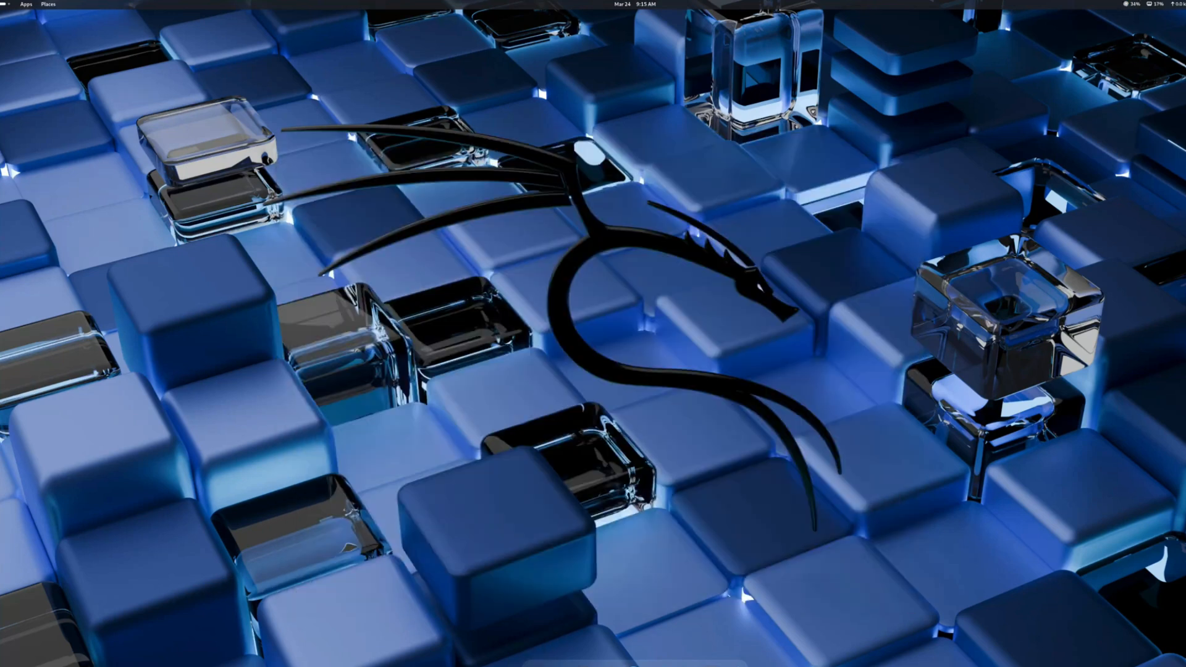
Restart the computer from the Kali desktop to return to the boot menu.
left_click(1183, 4)
left_click(1183, 24)
left_click(1174, 70)
left_click(665, 370)
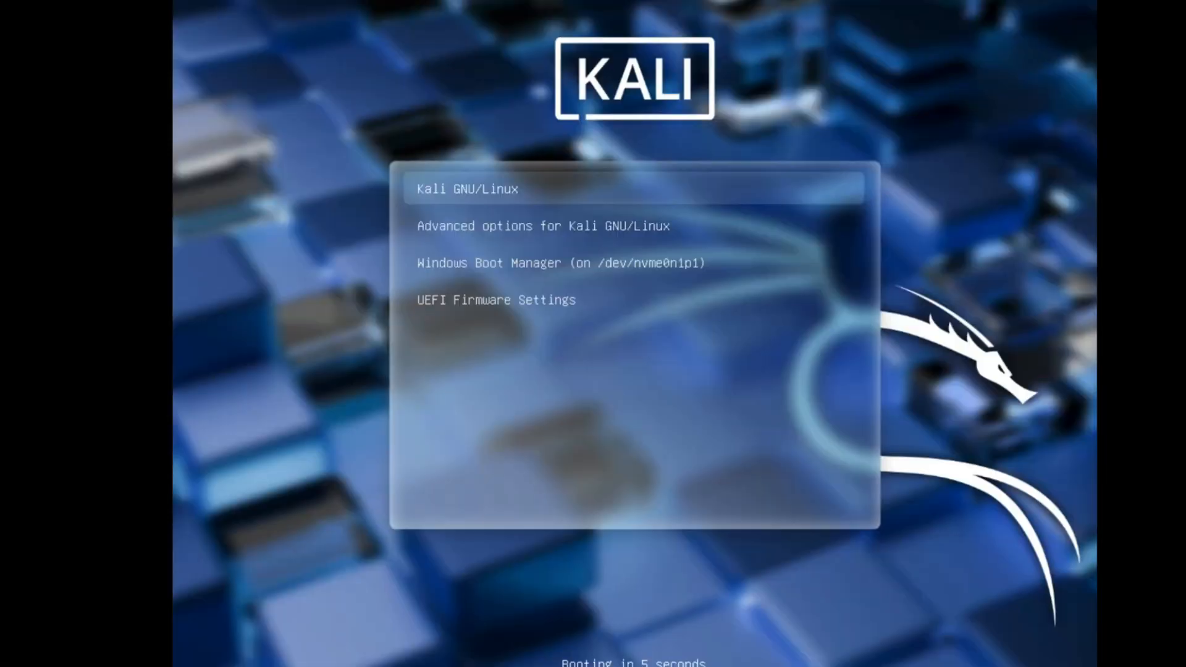
Boot into Windows through the Windows Boot Manager entry on /dev/nvme0n1p1.
key("Down")
key("Down")
key("Down")
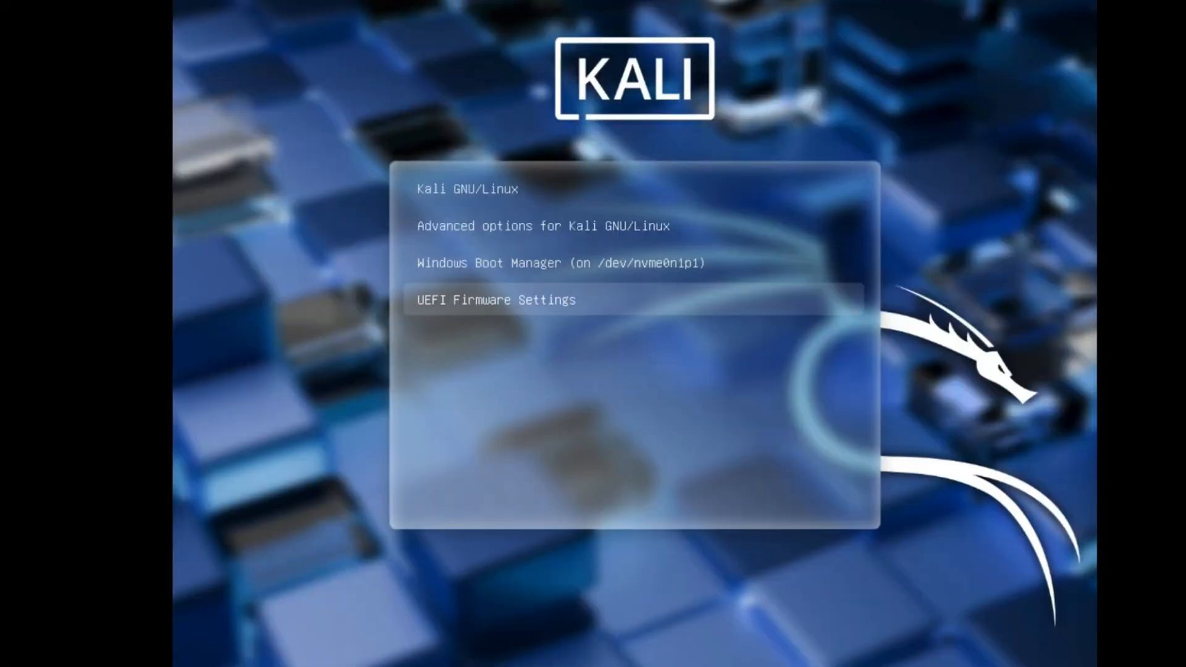
key("Up")
key("Up")
key("Down")
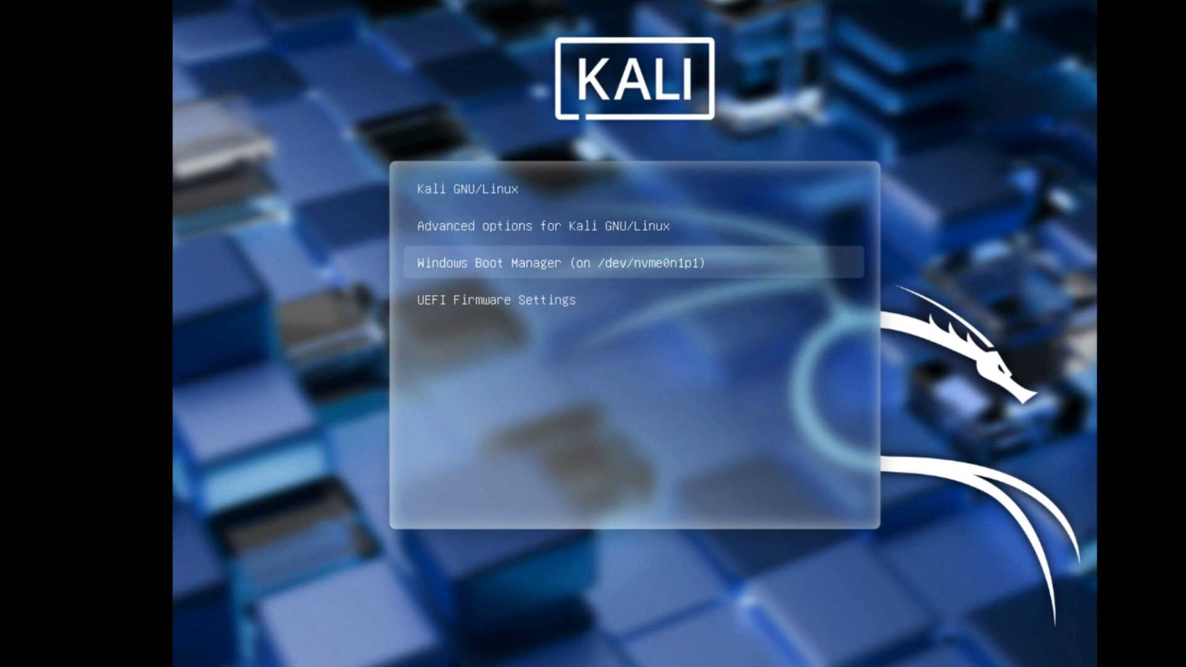
key("Return")
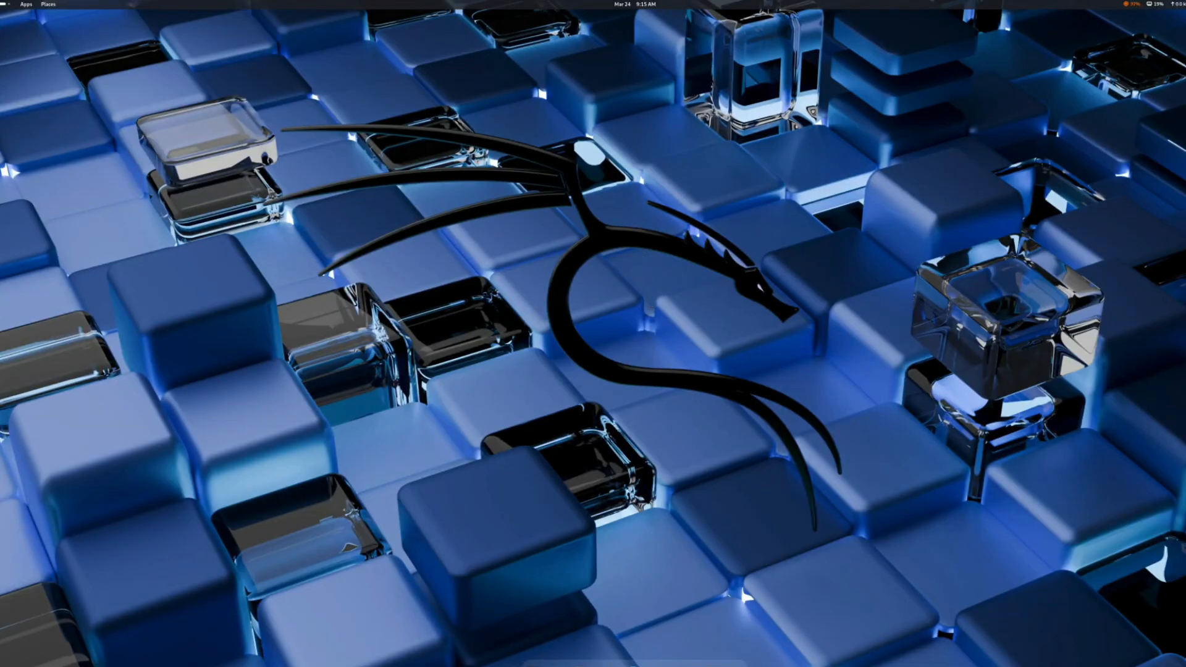
Open a terminal on the Kali desktop, reposition and enlarge its window, and close it.
left_click(537, 666)
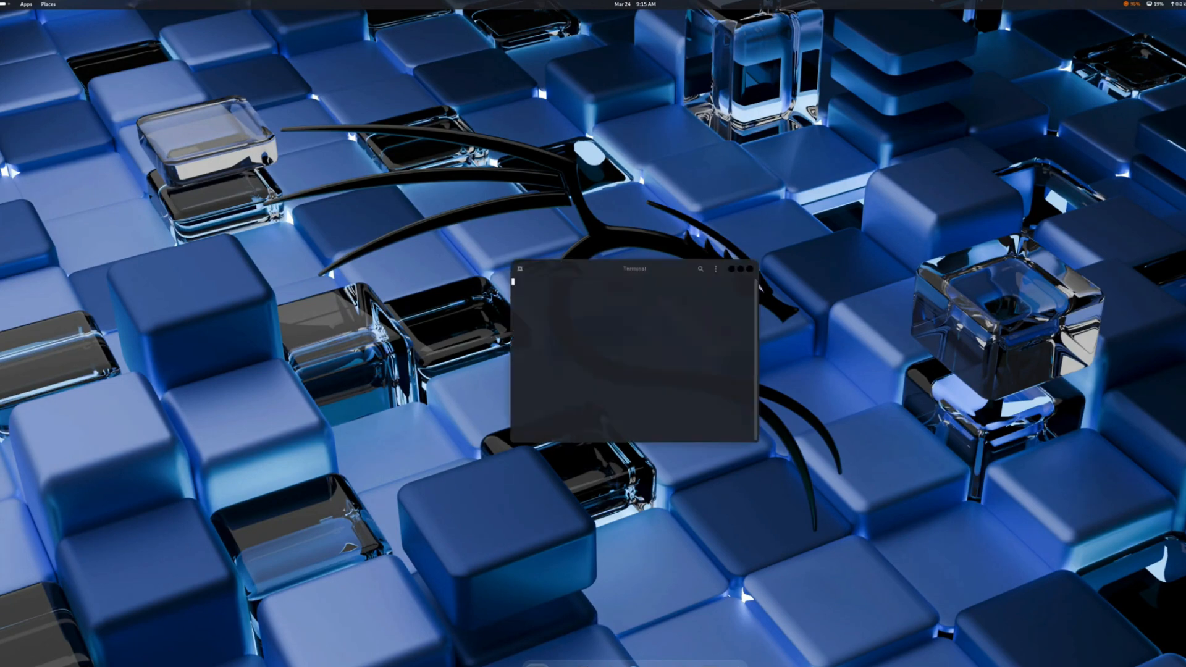
left_click_drag(554, 276, 331, 159)
left_click_drag(521, 318, 921, 606)
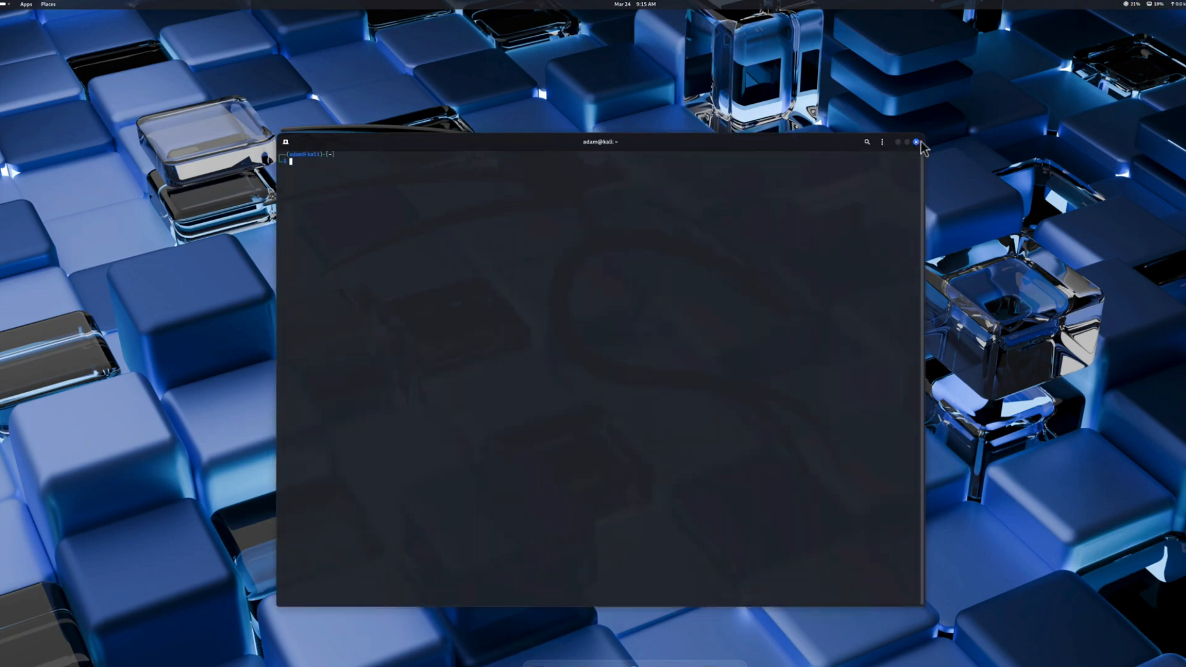
left_click(917, 142)
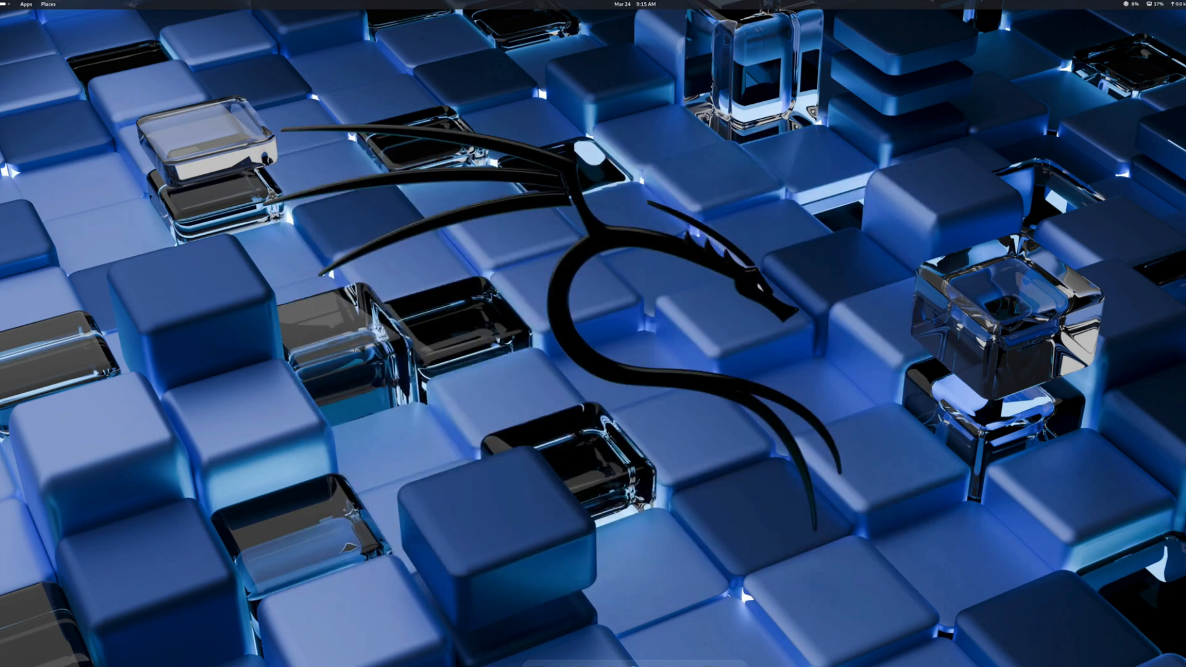
Restart the Kali system and confirm the restart.
left_click(1185, 3)
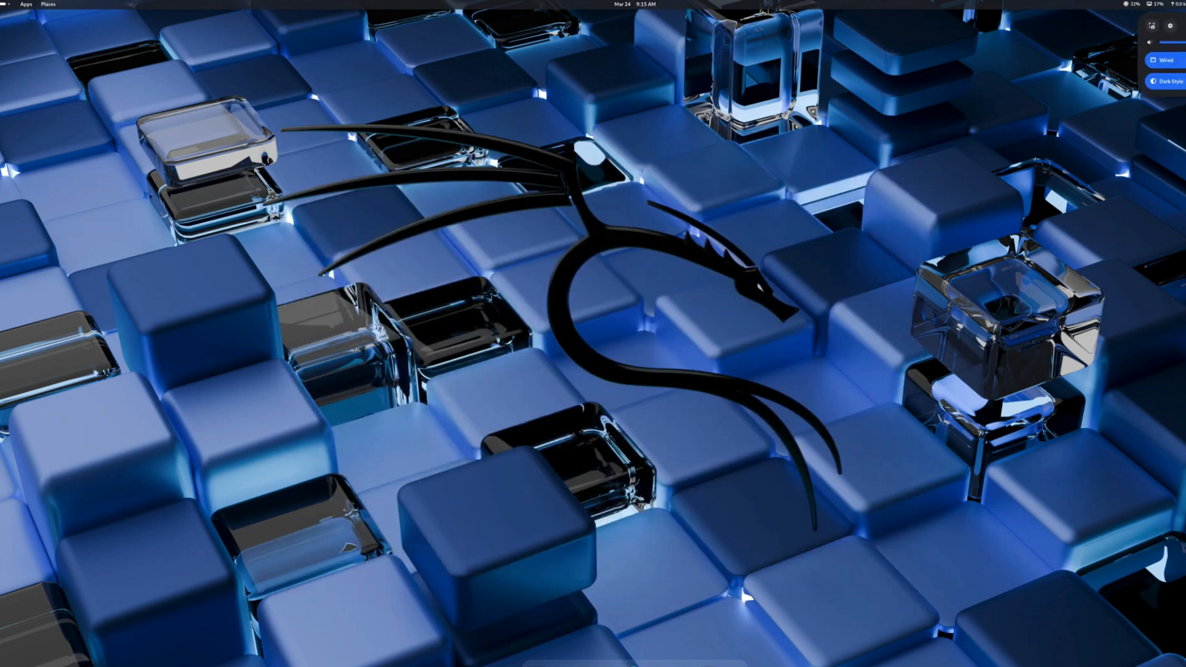
left_click(1185, 26)
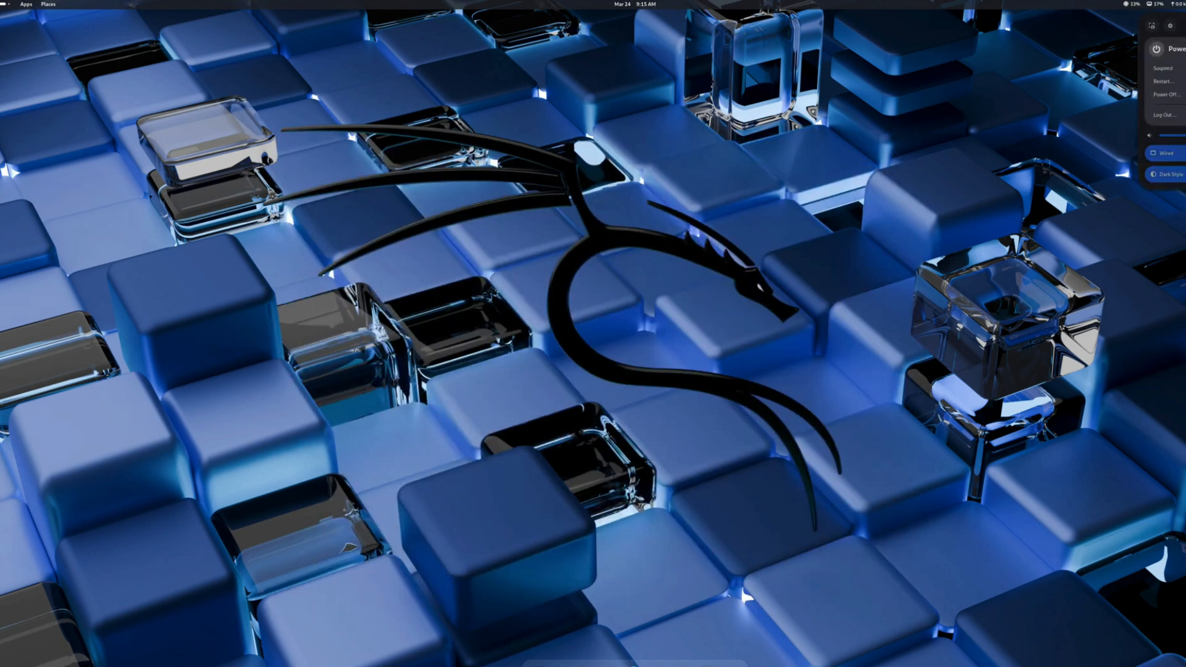
left_click(1171, 84)
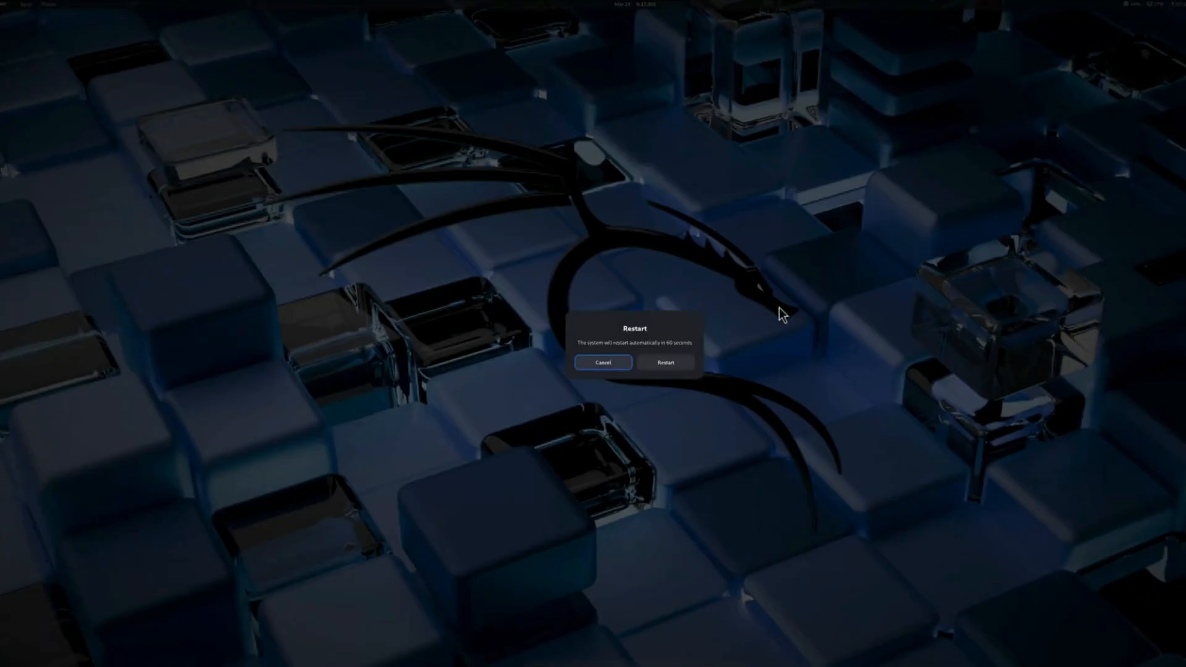
left_click(663, 365)
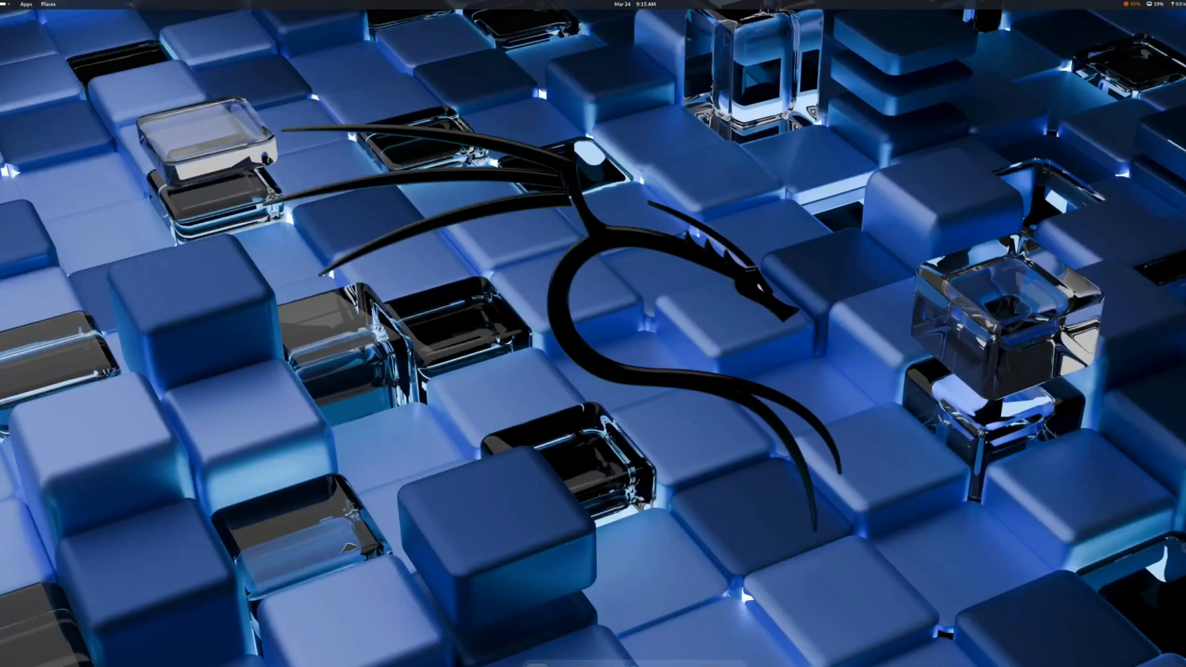
Launch the terminal, move and enlarge its window over the desktop, and close it again.
key("ctrl+alt+t")
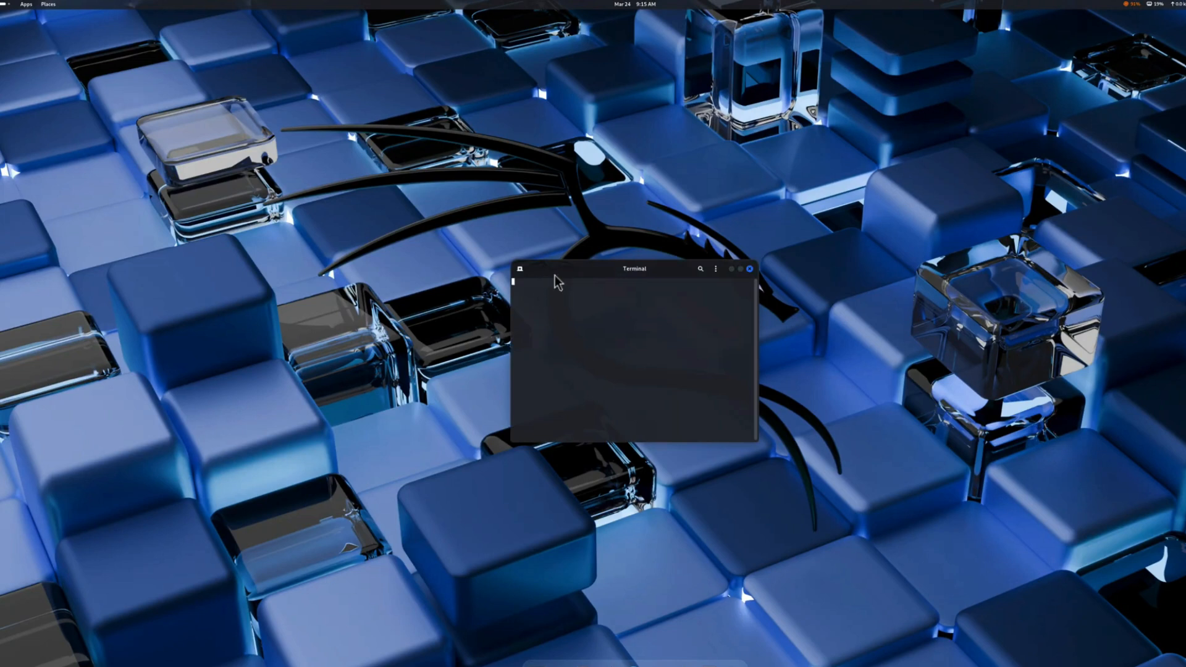
left_click_drag(553, 271, 319, 146)
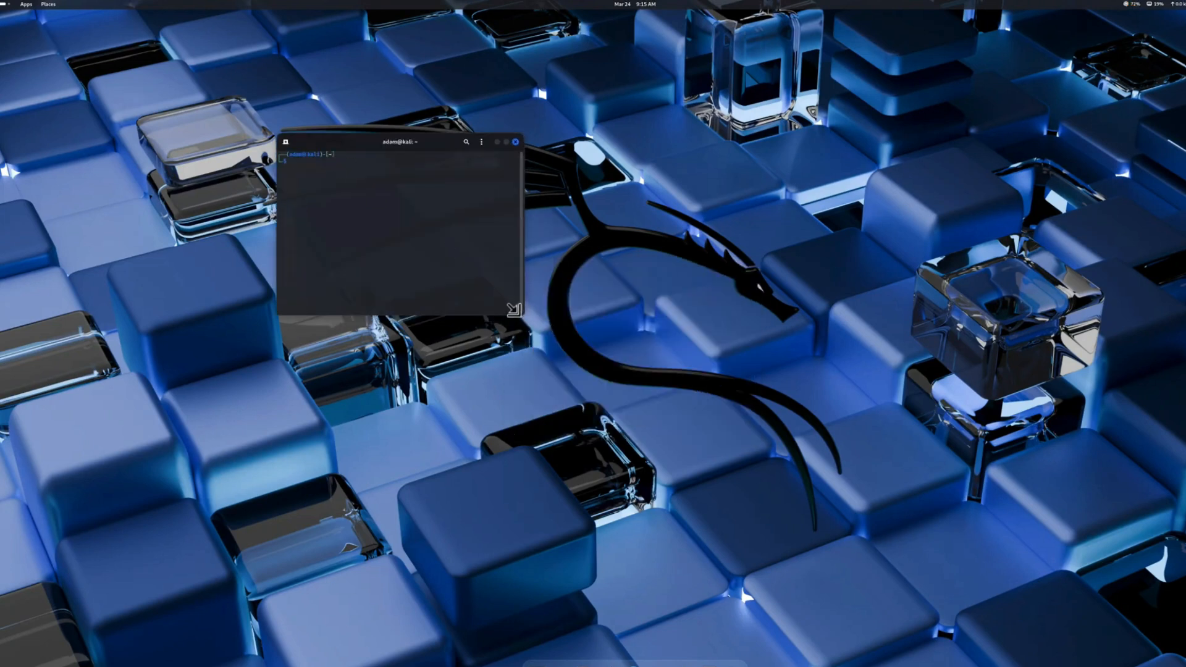
left_click_drag(520, 310, 924, 606)
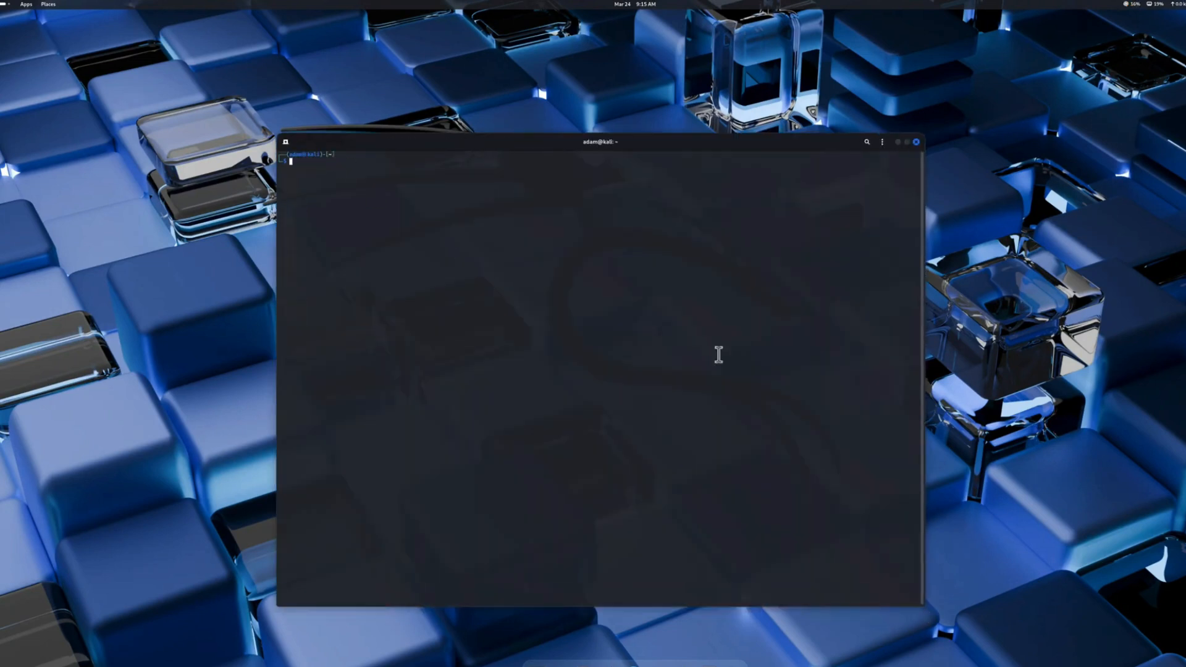
left_click(916, 143)
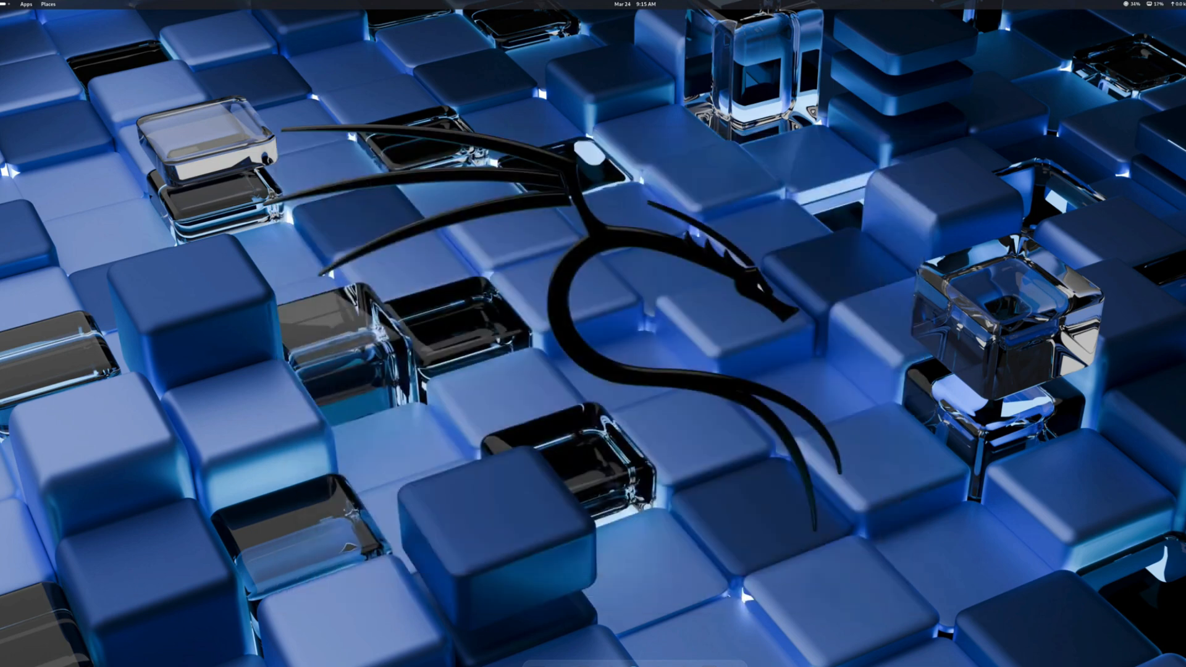
Restart the computer from the Kali system menu without waiting for the automatic countdown.
key("super+s")
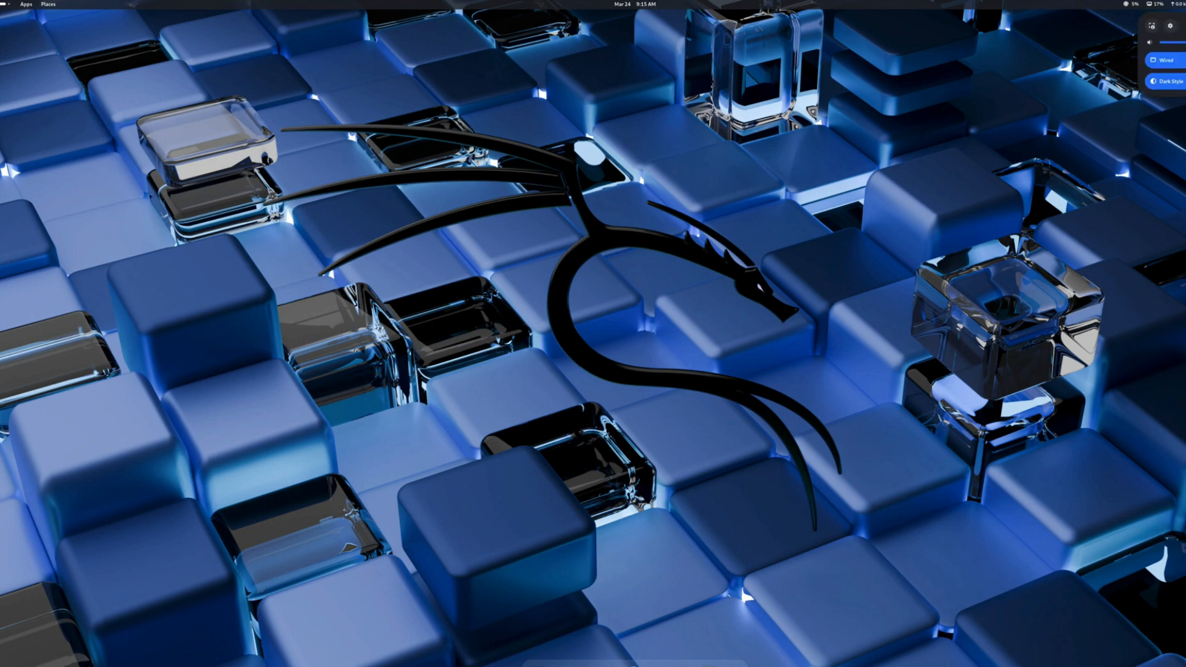
left_click(1185, 26)
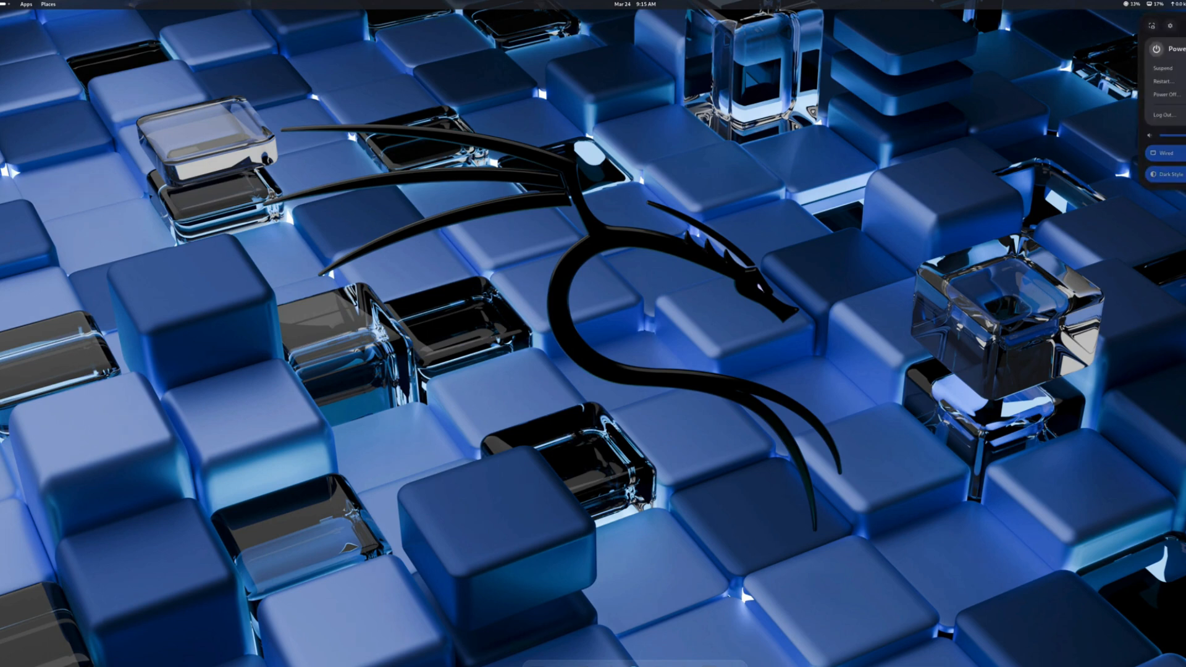
left_click(1170, 83)
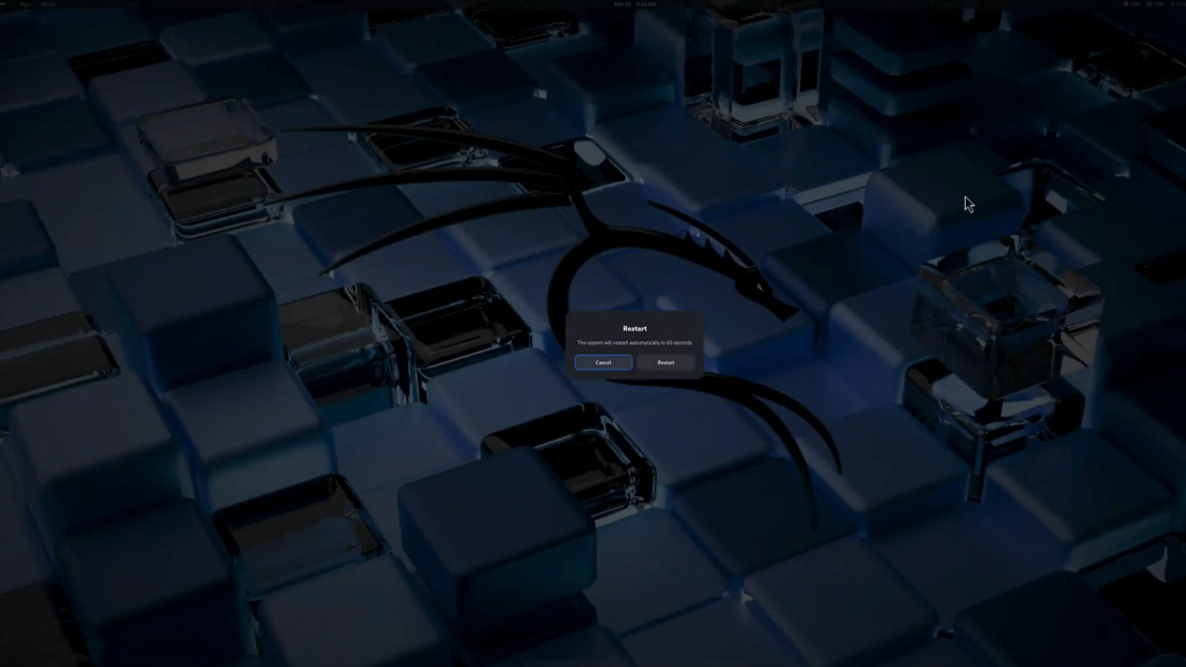
left_click(666, 364)
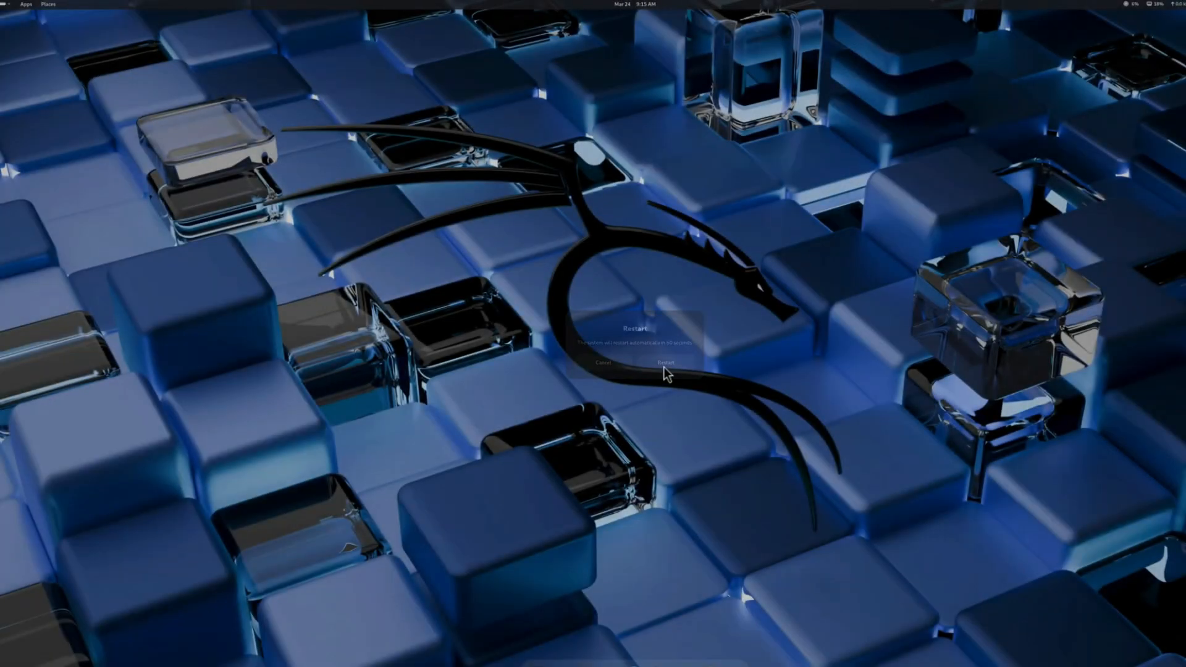